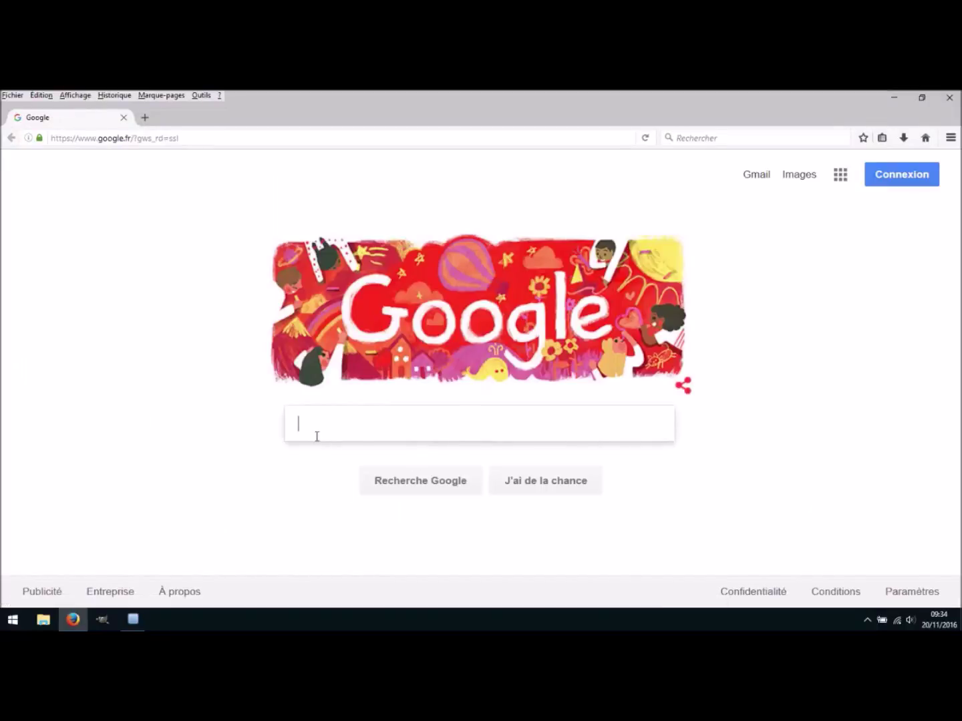
- Search Google for Captvty and open the official captvty.fr website from the results
{"action": "type", "text": "Ca"}
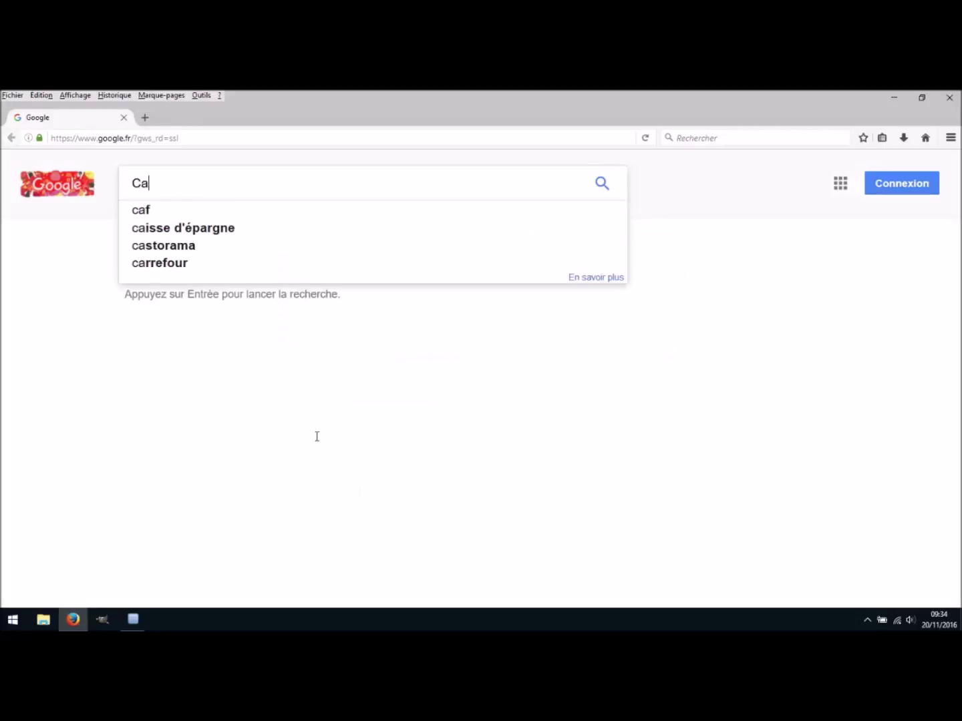
{"action": "type", "text": "ptvty"}
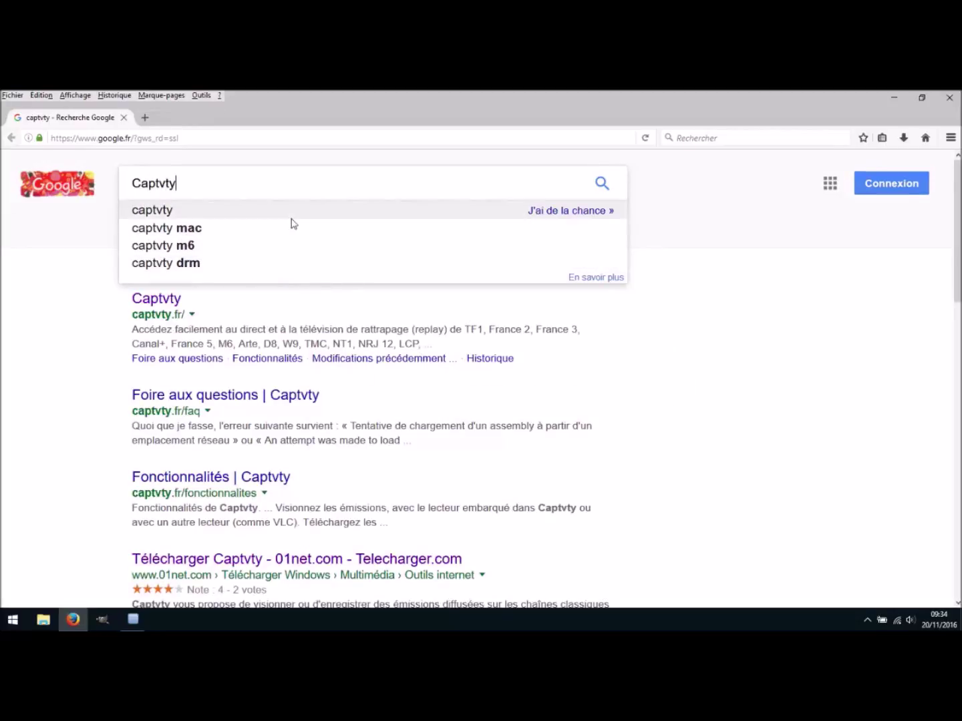
{"action": "scroll", "coordinate": [291, 221], "scroll_direction": "down", "scroll_amount": 3}
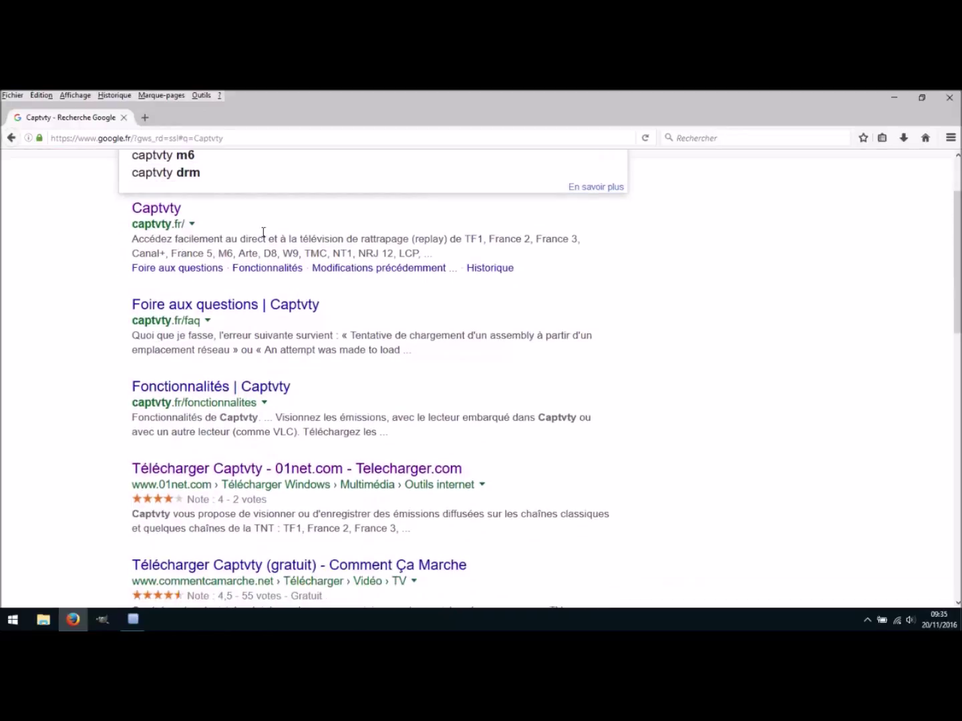
{"action": "scroll", "coordinate": [263, 232], "scroll_direction": "up", "scroll_amount": 3}
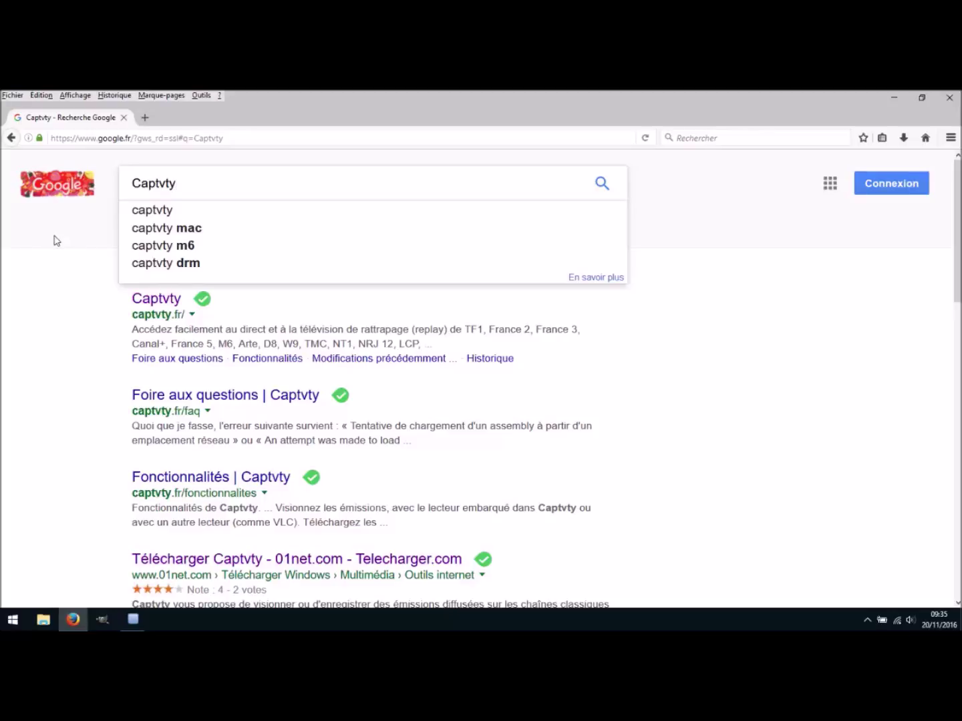
{"action": "left_click", "coordinate": [153, 298]}
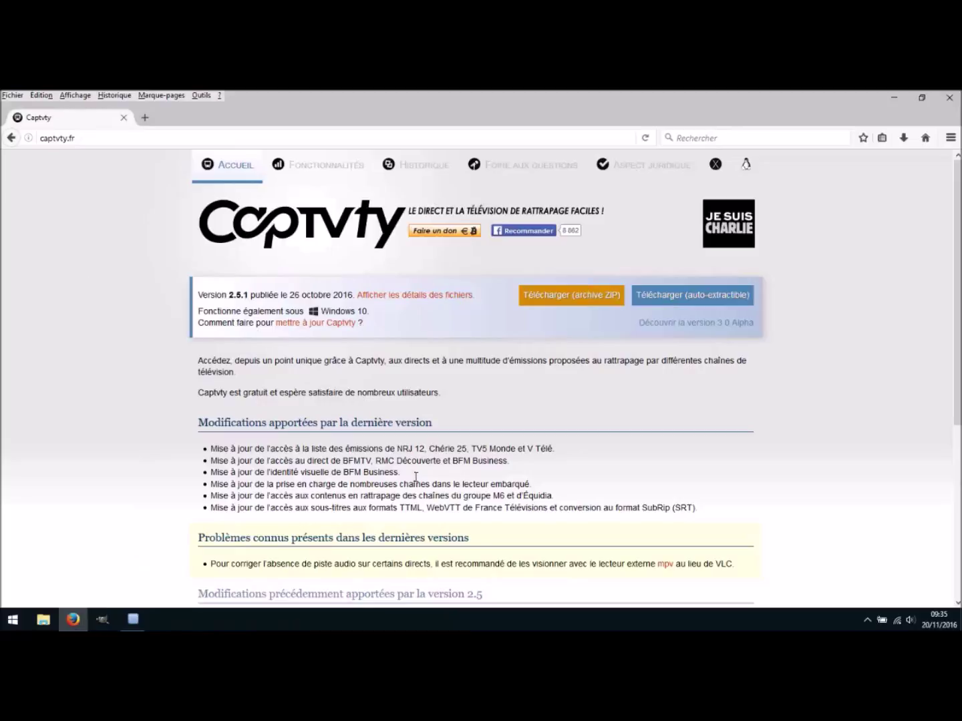
- Look through the Captvty home page and the questions listed under Foire aux questions, and return to the home page
{"action": "scroll", "coordinate": [336, 410], "scroll_direction": "down", "scroll_amount": 5}
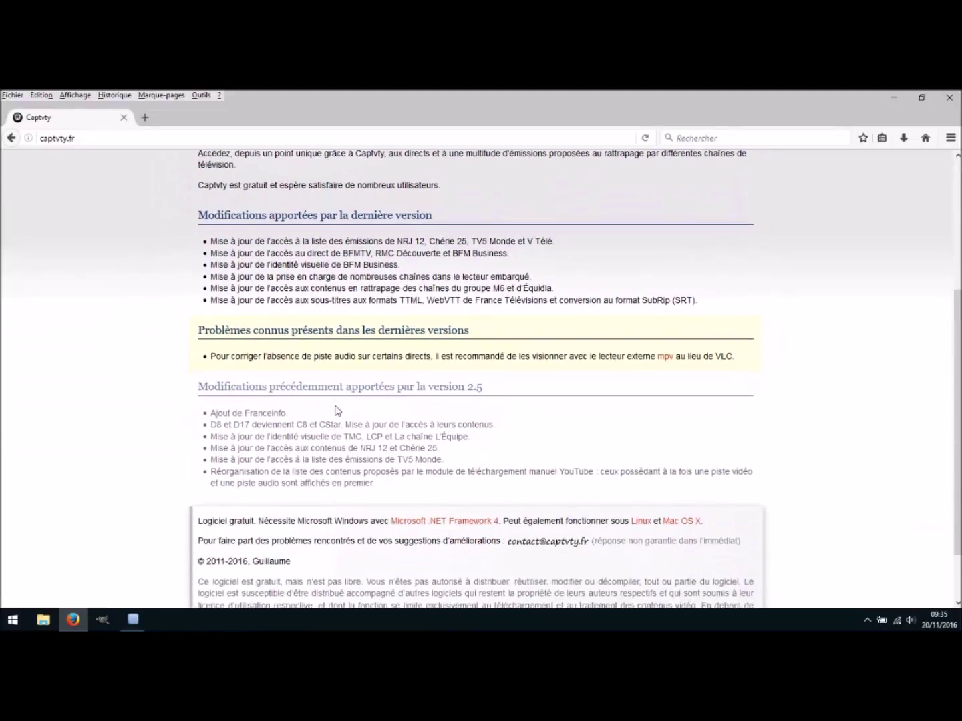
{"action": "scroll", "coordinate": [336, 410], "scroll_direction": "up", "scroll_amount": 5}
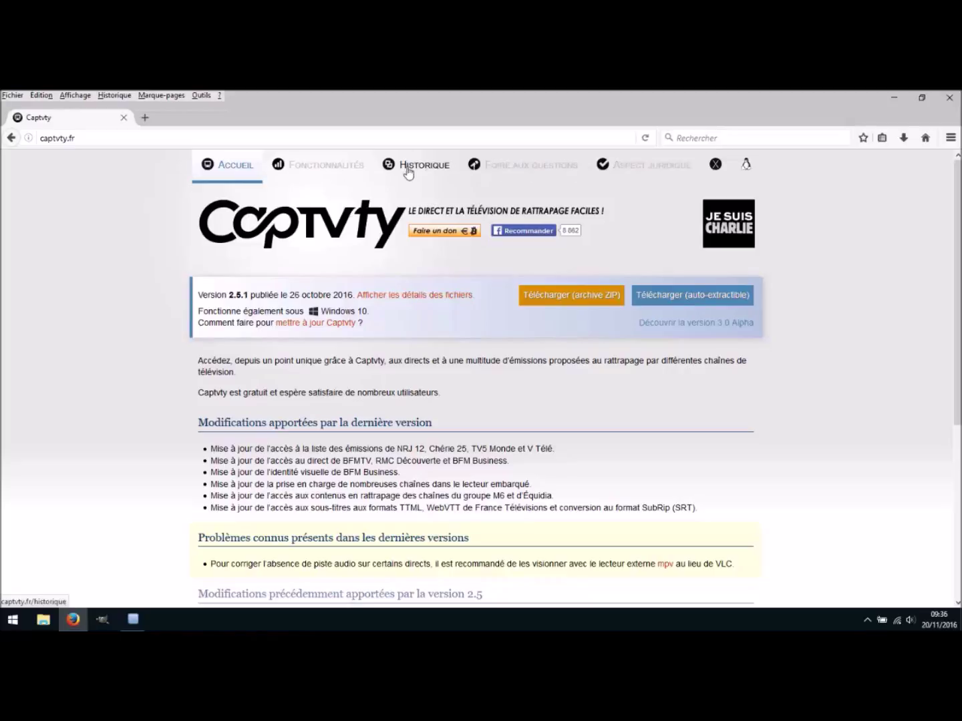
{"action": "left_click", "coordinate": [539, 169]}
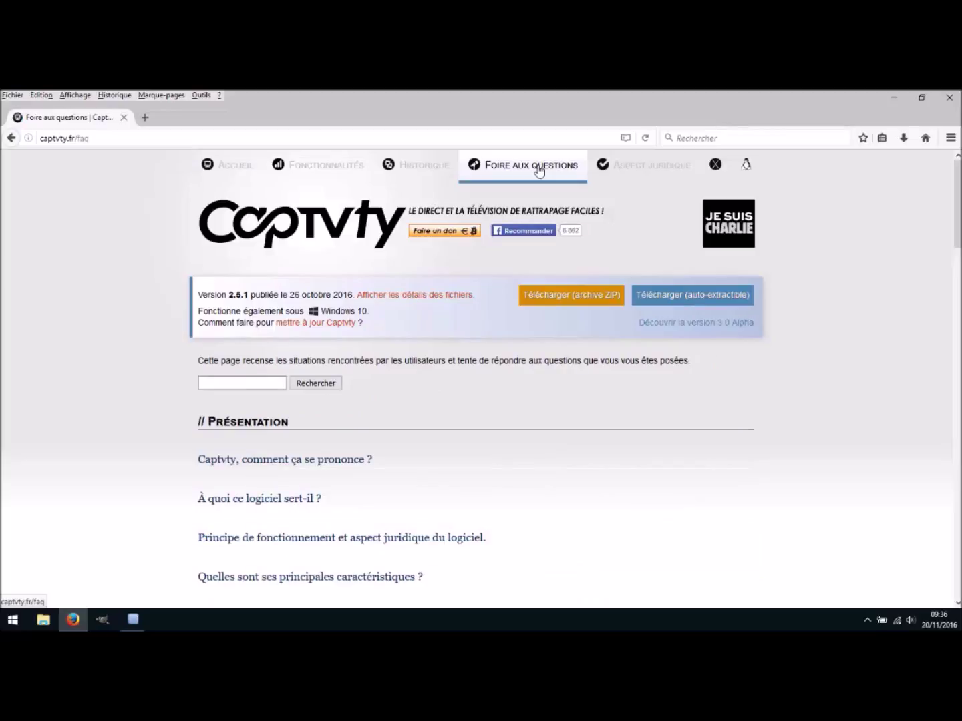
{"action": "scroll", "coordinate": [181, 414], "scroll_direction": "down", "scroll_amount": 2}
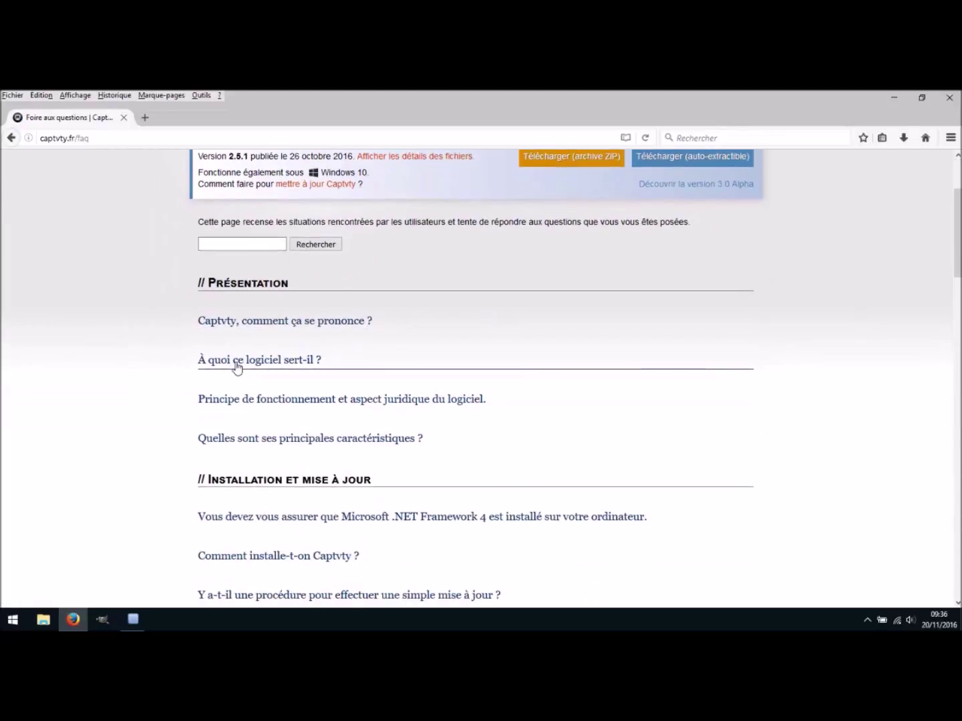
{"action": "scroll", "coordinate": [179, 320], "scroll_direction": "down", "scroll_amount": 1}
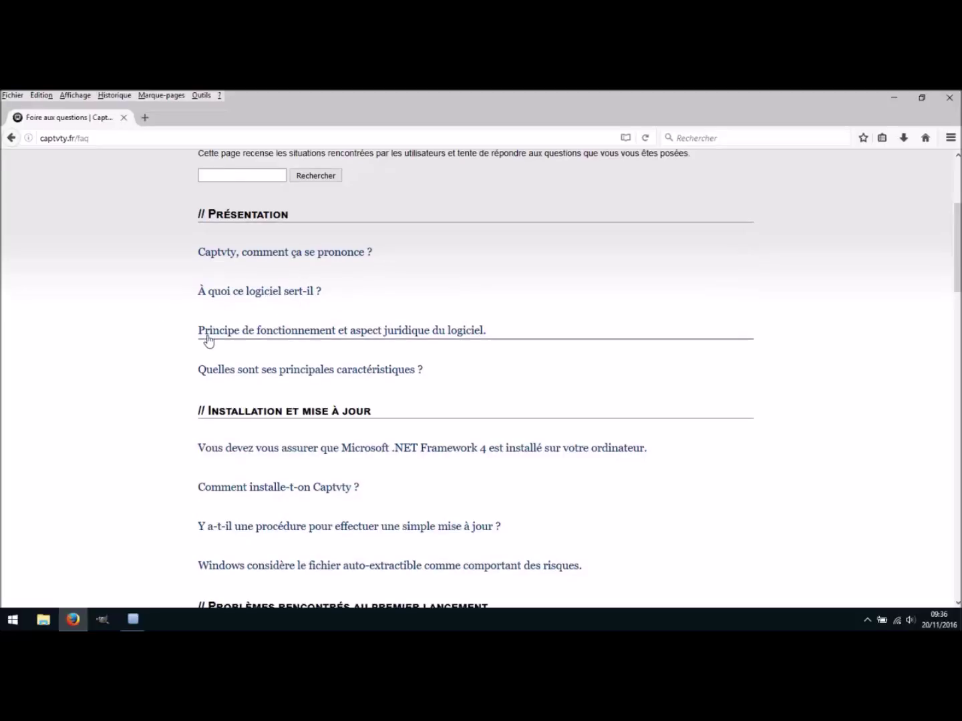
{"action": "scroll", "coordinate": [295, 292], "scroll_direction": "down", "scroll_amount": 1}
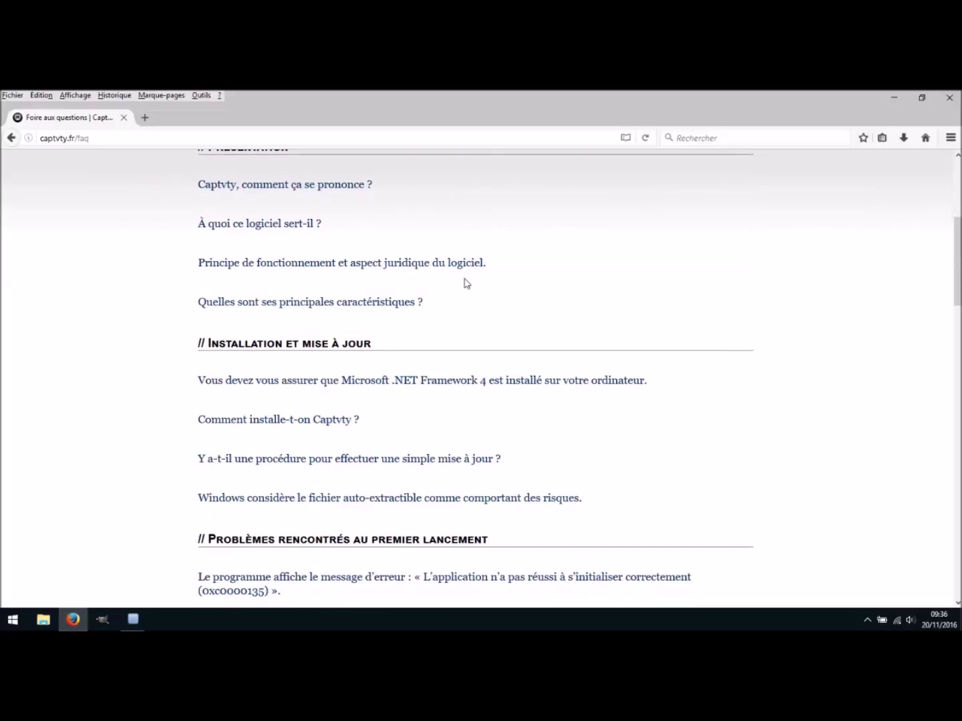
{"action": "scroll", "coordinate": [204, 281], "scroll_direction": "down", "scroll_amount": 1}
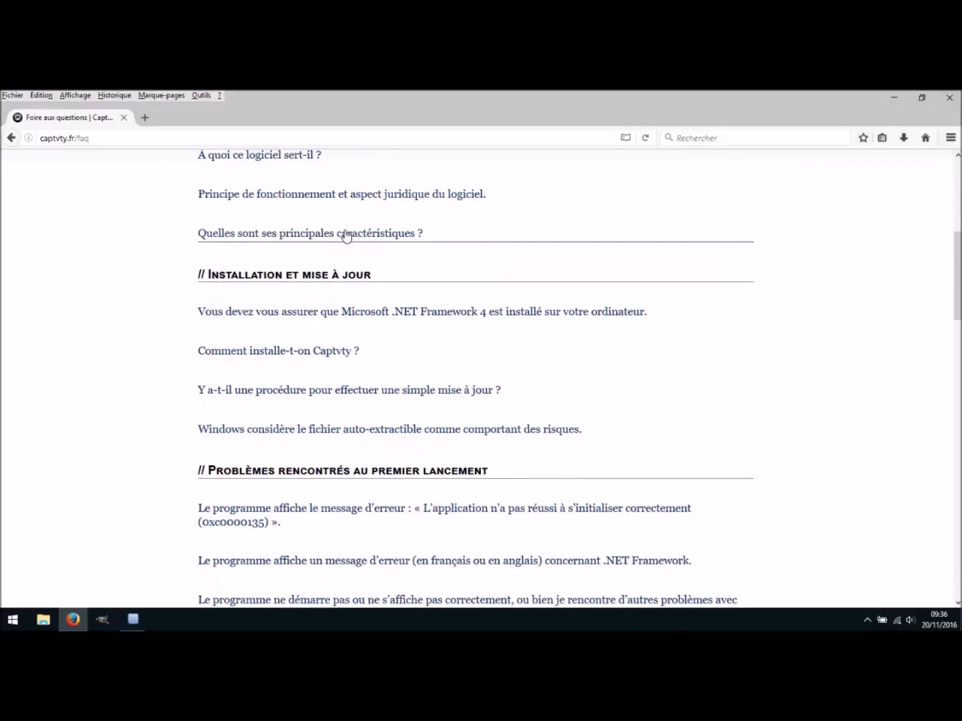
{"action": "scroll", "coordinate": [247, 262], "scroll_direction": "down", "scroll_amount": 1}
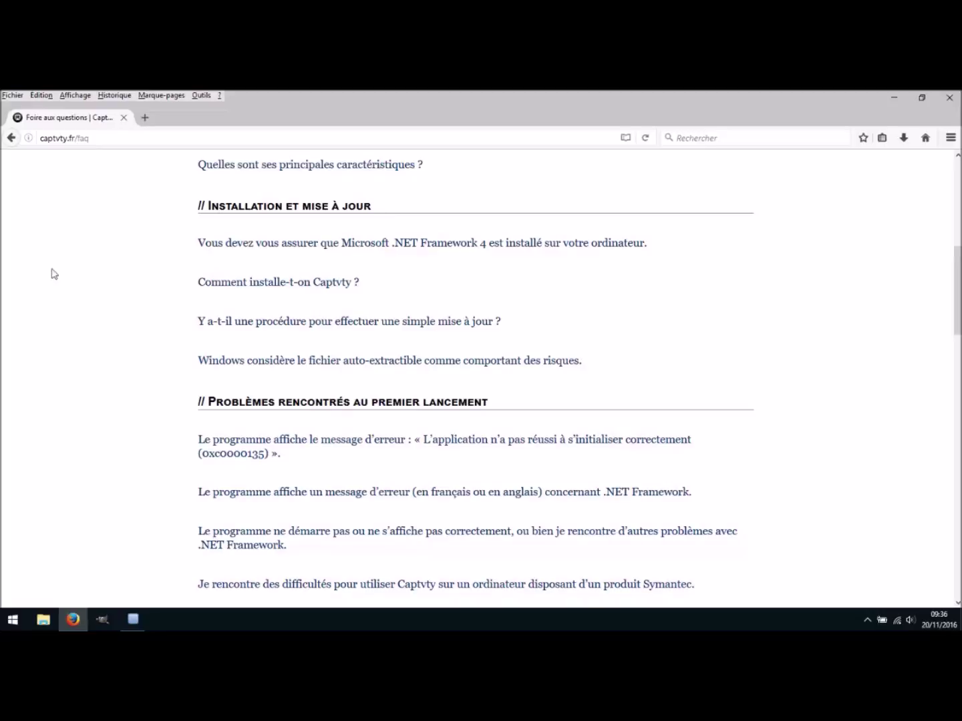
{"action": "scroll", "coordinate": [221, 261], "scroll_direction": "down", "scroll_amount": 2}
{"action": "scroll", "coordinate": [232, 253], "scroll_direction": "down", "scroll_amount": 8}
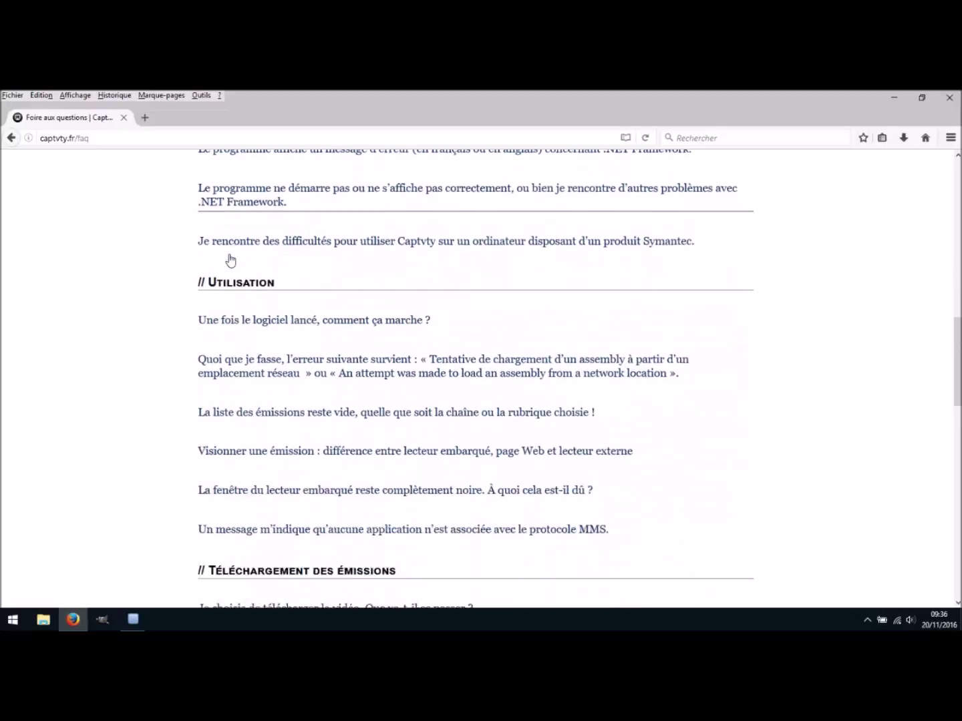
{"action": "scroll", "coordinate": [161, 316], "scroll_direction": "down", "scroll_amount": 8}
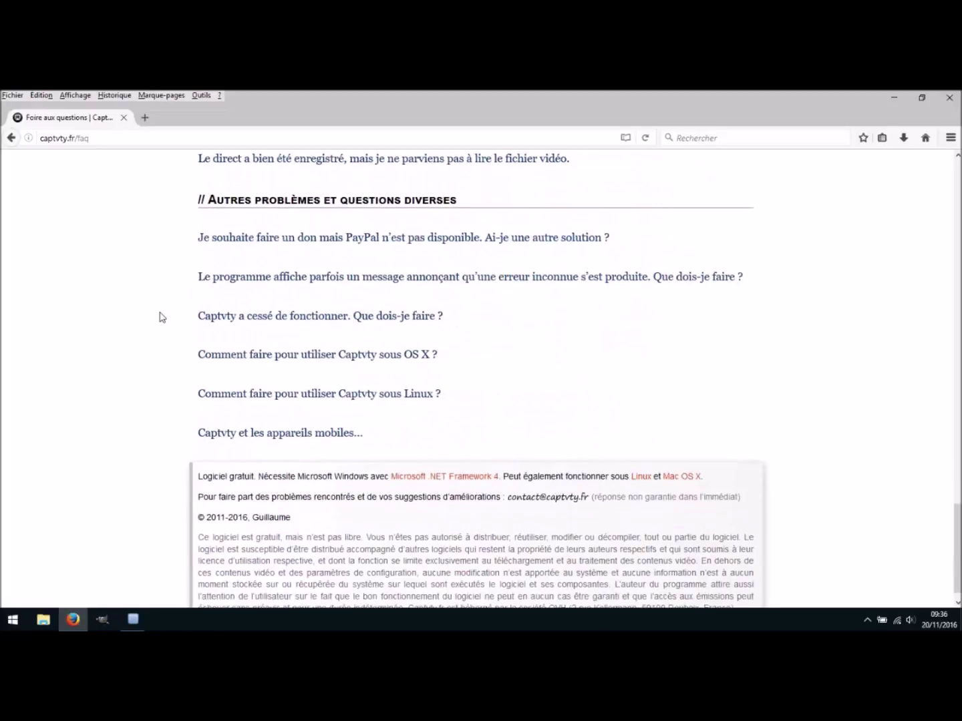
{"action": "scroll", "coordinate": [161, 315], "scroll_direction": "up", "scroll_amount": 6}
{"action": "scroll", "coordinate": [161, 316], "scroll_direction": "up", "scroll_amount": 20}
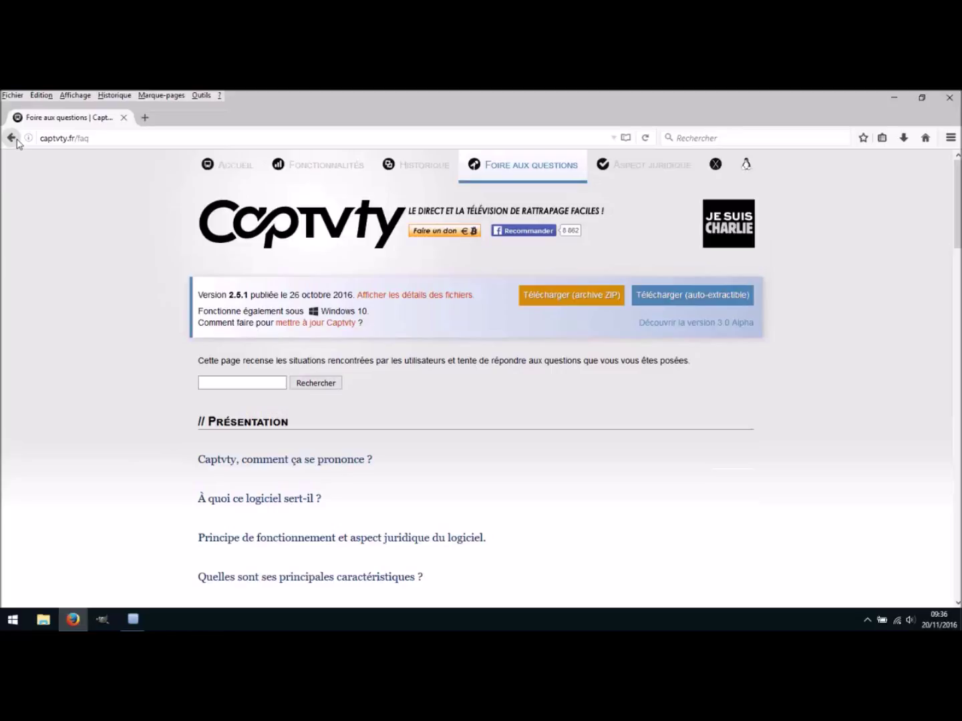
{"action": "left_click", "coordinate": [11, 139]}
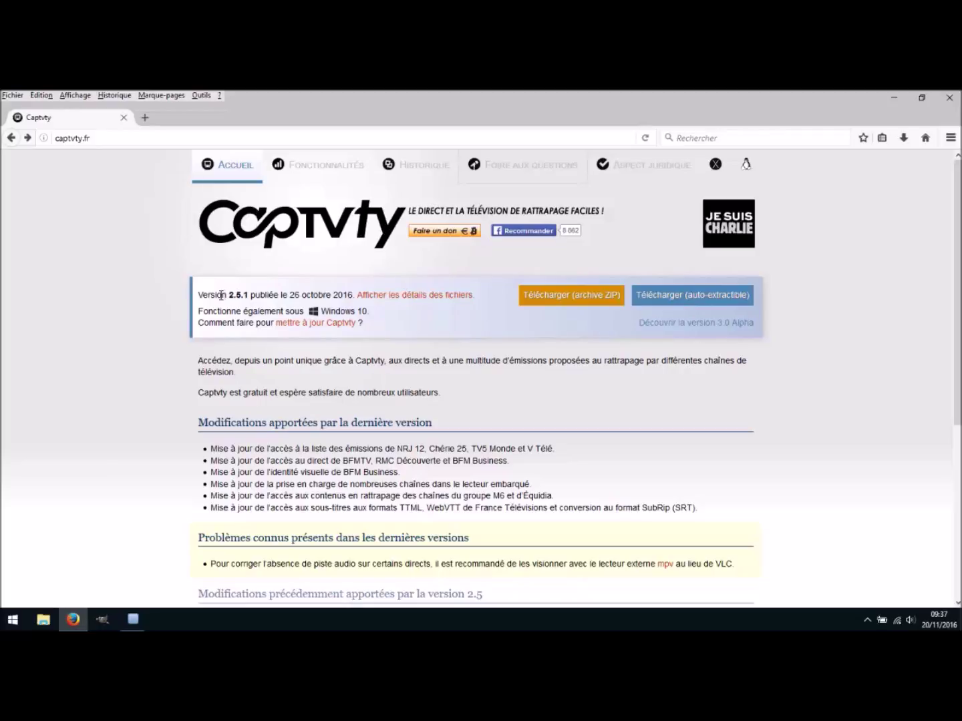
- Download the auto-extractable version of Captvty 2.5.1 and save it to the desktop as captvty-2.5.1-autoextract
{"action": "left_click", "coordinate": [684, 301]}
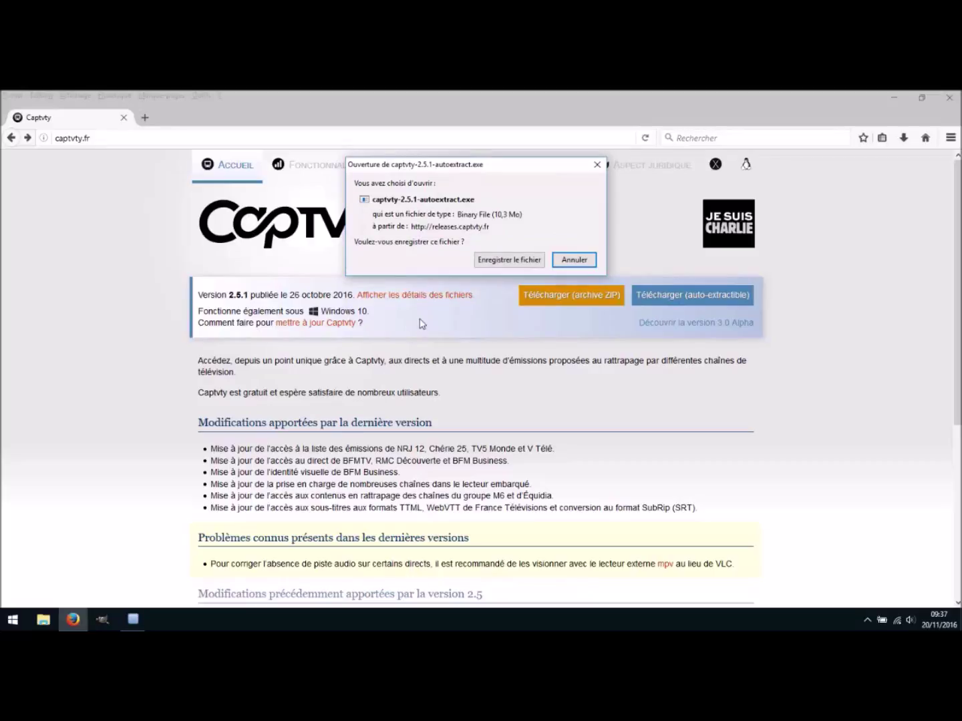
{"action": "left_click", "coordinate": [493, 261]}
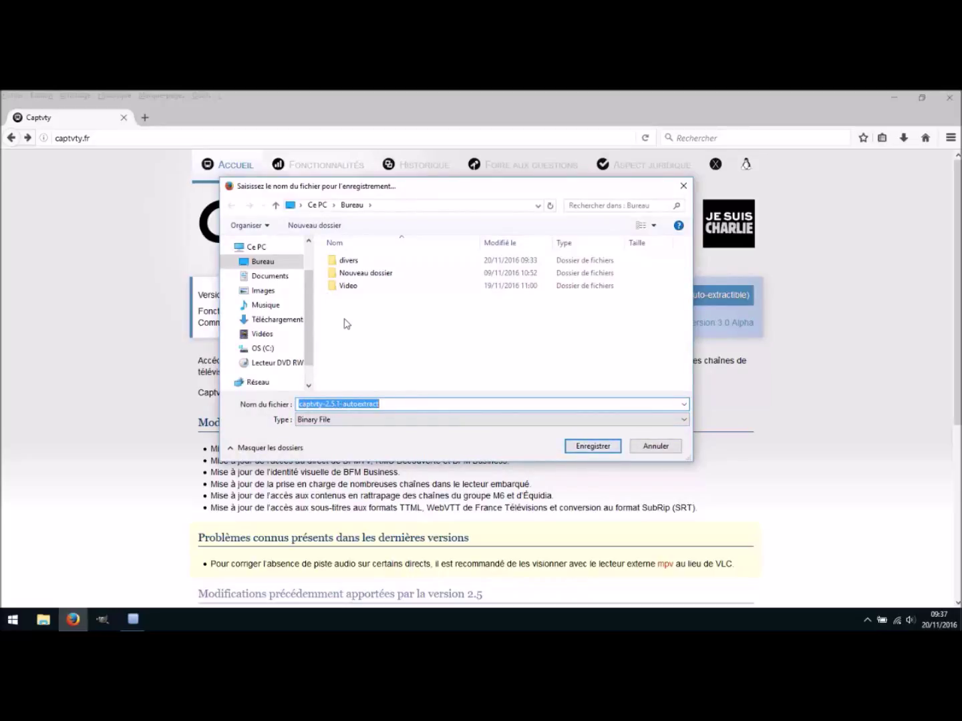
{"action": "left_click", "coordinate": [582, 449]}
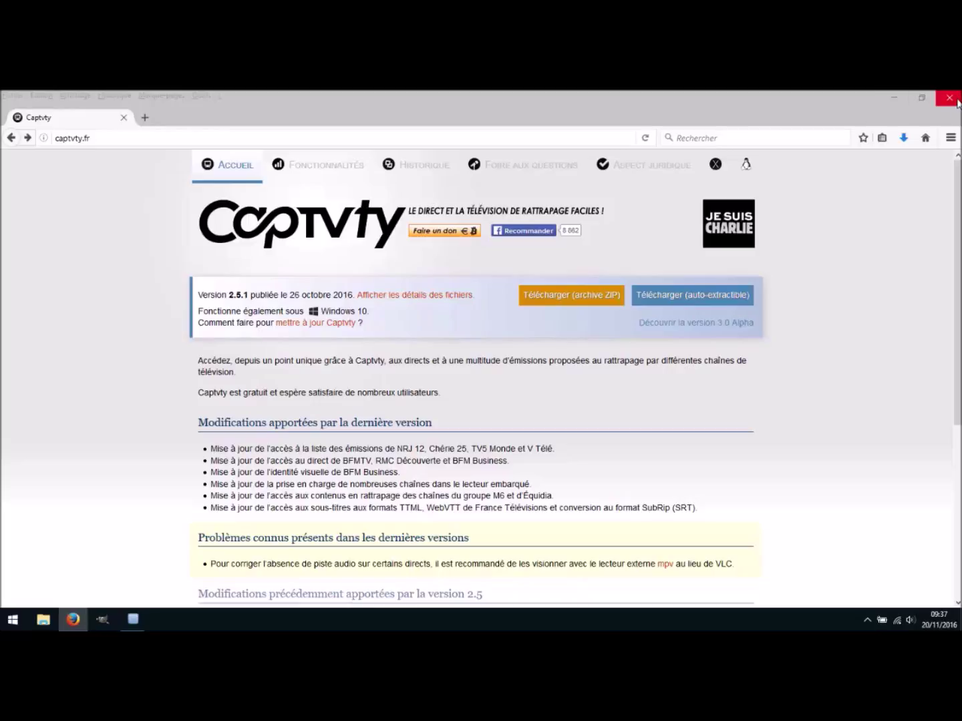
- Minimize the browser and move the captvty-2.5.1-autoextract file to an empty area in the upper part of the desktop
{"action": "left_click", "coordinate": [894, 99]}
{"action": "left_click_drag", "start_coordinate": [47, 394], "coordinate": [476, 162]}
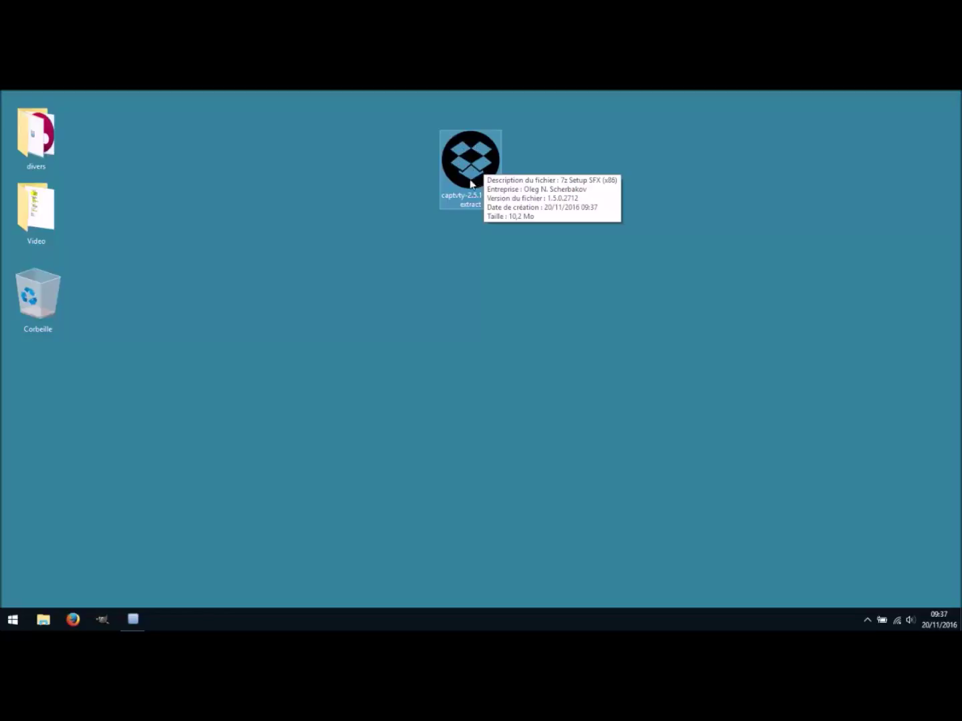
{"action": "left_click_drag", "start_coordinate": [473, 166], "coordinate": [577, 158]}
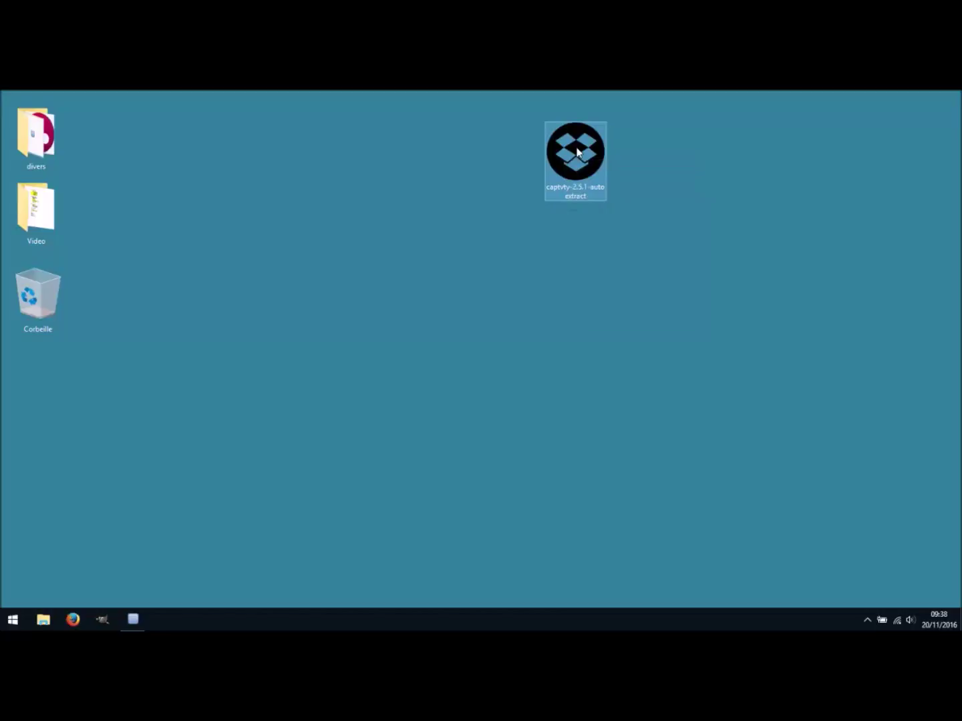
- Run captvty-2.5.1-autoextract, extract its files to the Captvty folder on the desktop, and close the resulting folder window
{"action": "right_click", "coordinate": [579, 152]}
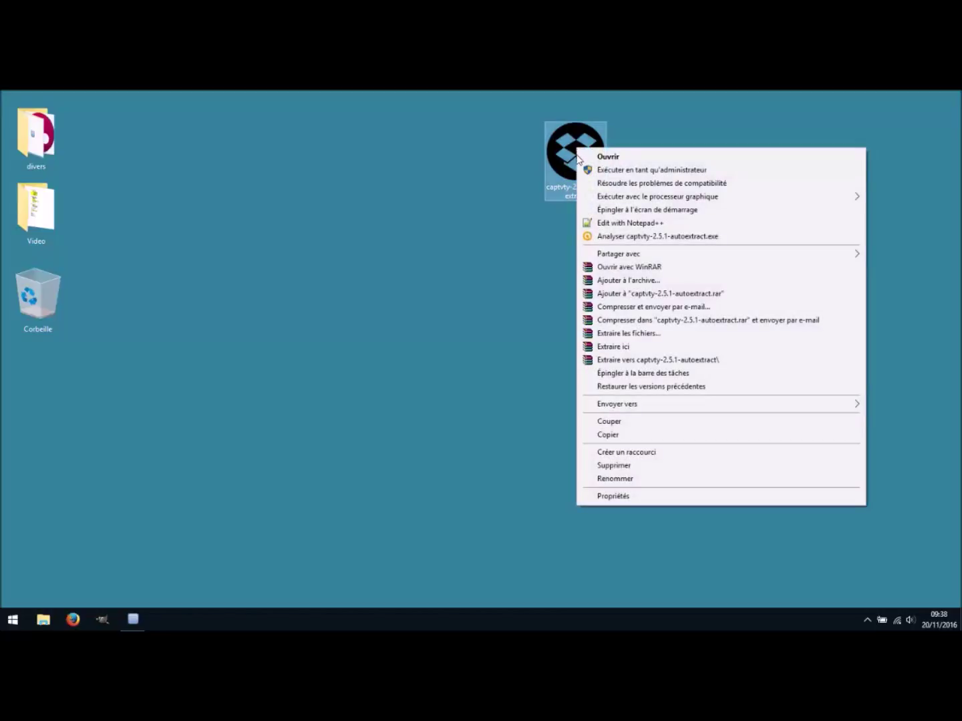
{"action": "left_click", "coordinate": [622, 157]}
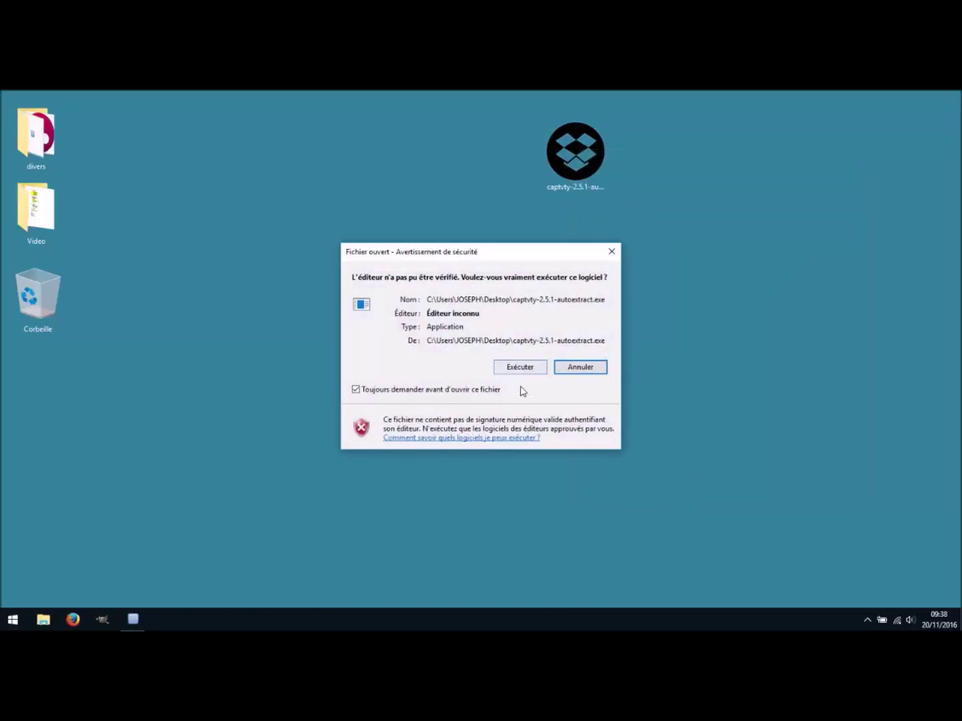
{"action": "left_click", "coordinate": [520, 367]}
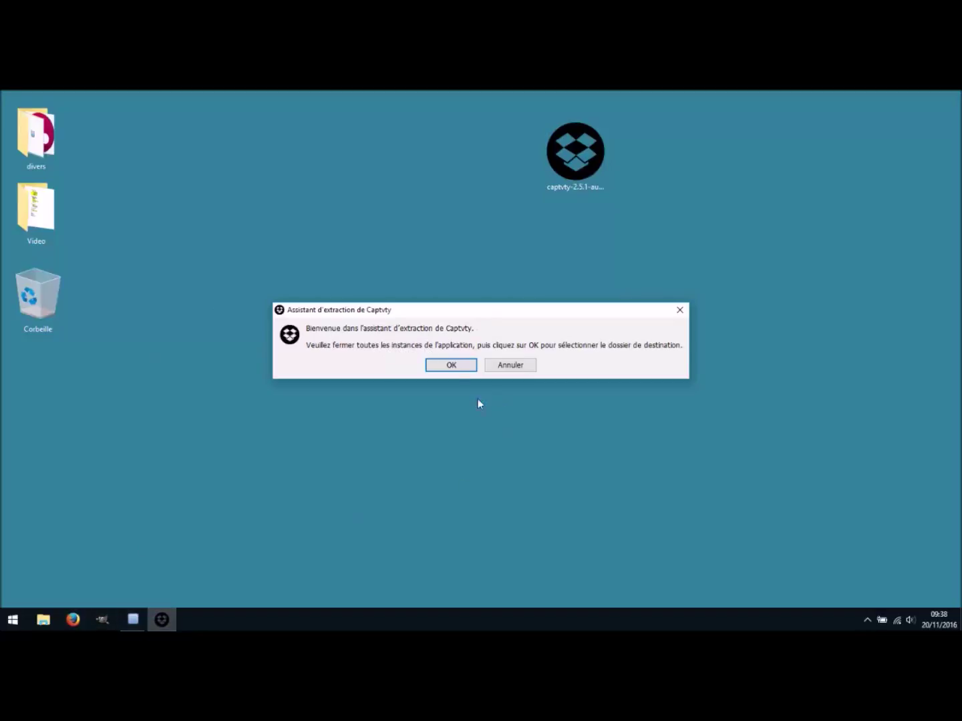
{"action": "left_click", "coordinate": [452, 366]}
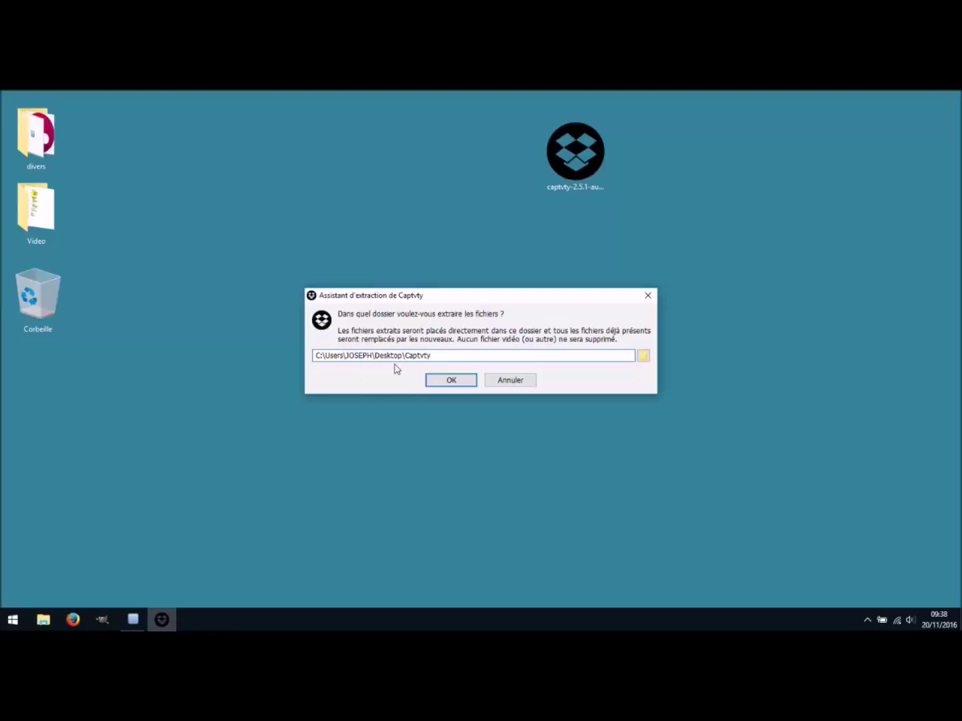
{"action": "left_click", "coordinate": [451, 382]}
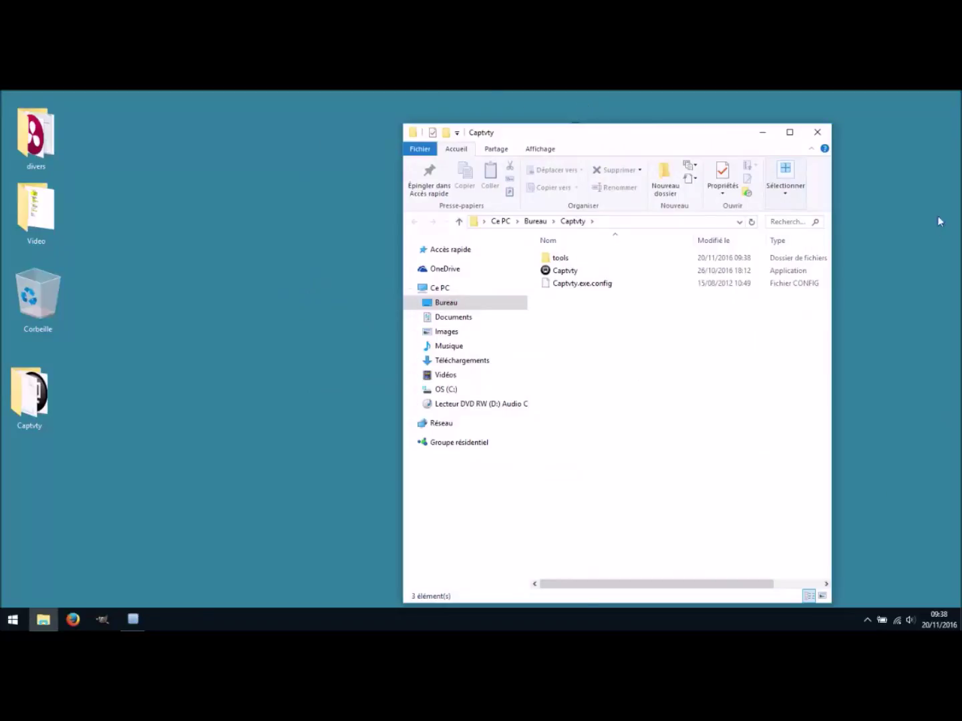
{"action": "left_click", "coordinate": [817, 132]}
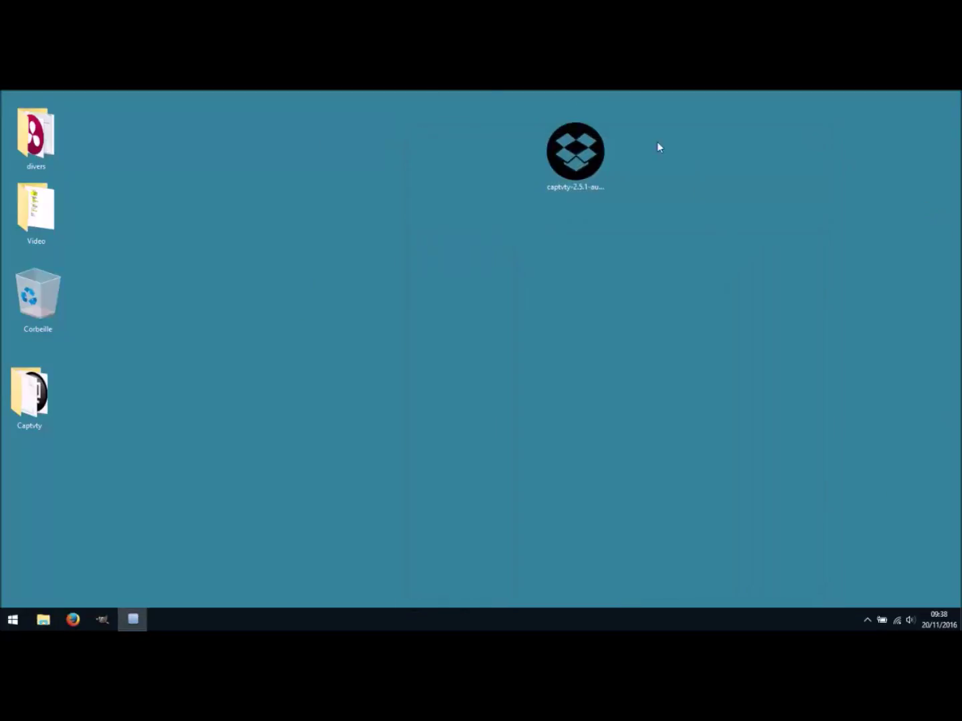
- Move the extracted Captvty folder away from the desktop's edge to a free spot near the middle
{"action": "double_click", "coordinate": [582, 165]}
{"action": "left_click_drag", "start_coordinate": [33, 398], "coordinate": [412, 165]}
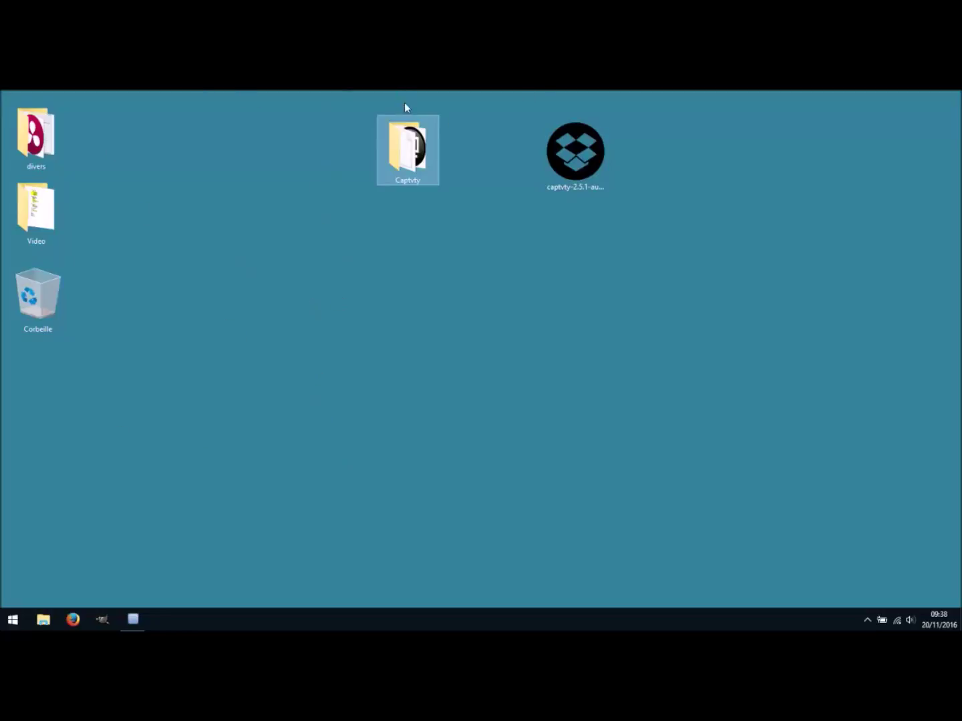
{"action": "left_click_drag", "start_coordinate": [409, 148], "coordinate": [398, 239]}
{"action": "right_click", "coordinate": [405, 222]}
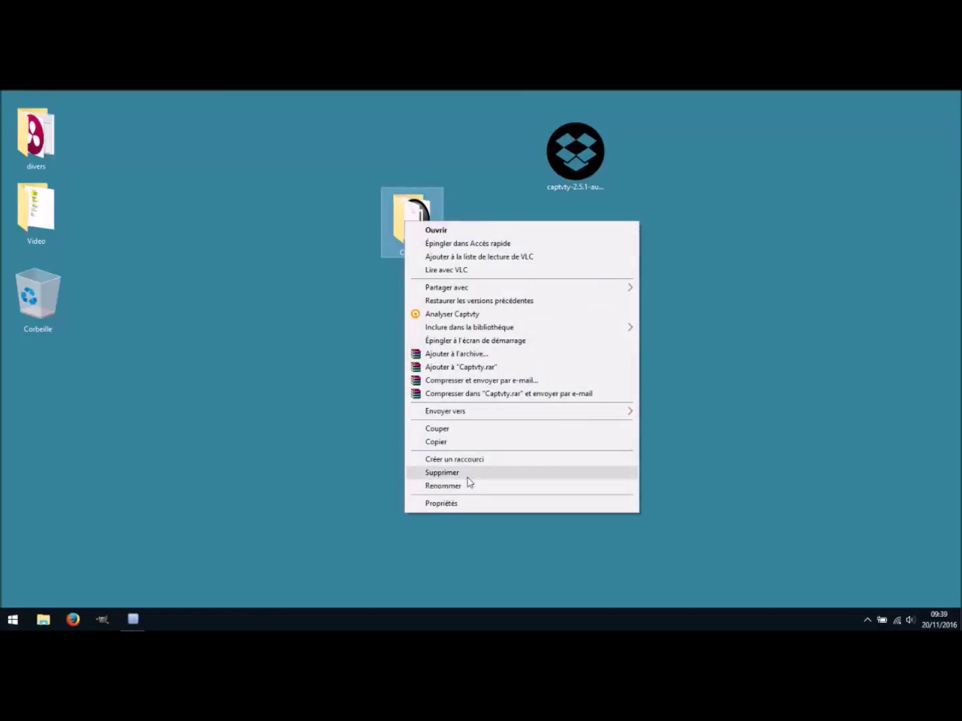
{"action": "left_click", "coordinate": [284, 189]}
{"action": "left_click", "coordinate": [275, 183]}
{"action": "left_click_drag", "start_coordinate": [400, 235], "coordinate": [399, 345]}
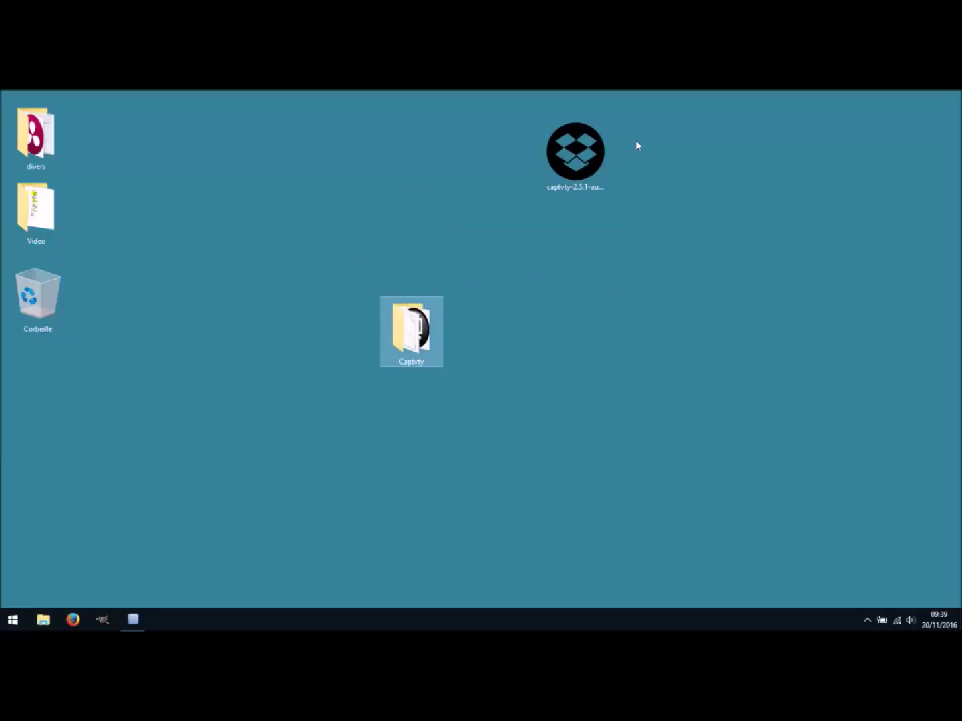
- Set the captvty-2.5.1-autoextract file apart from the Captvty folder and delete it from the desktop
{"action": "left_click_drag", "start_coordinate": [583, 140], "coordinate": [716, 162]}
{"action": "right_click", "coordinate": [716, 161]}
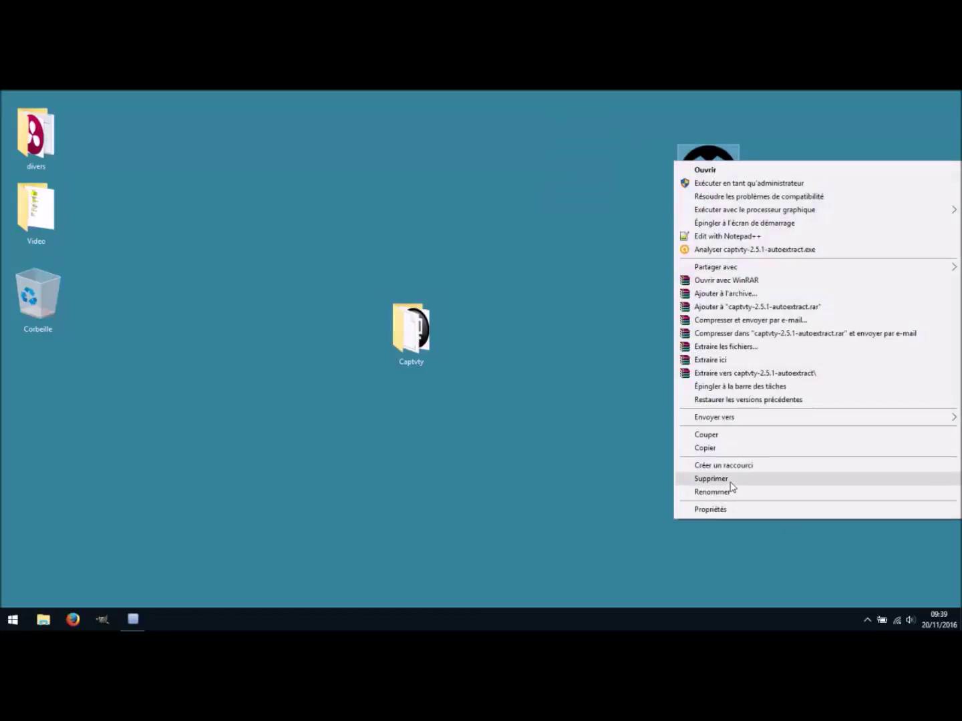
{"action": "left_click", "coordinate": [731, 481]}
- Move the Captvty folder slightly on the desktop, open it and display its contents as large icons
{"action": "left_click_drag", "start_coordinate": [435, 348], "coordinate": [481, 314]}
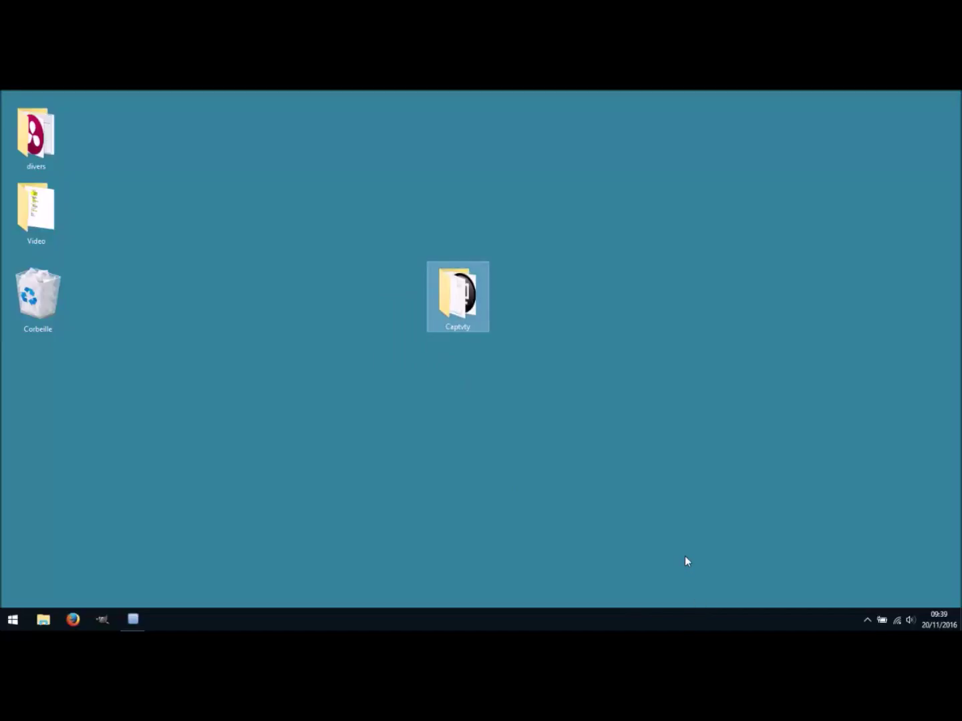
{"action": "left_click", "coordinate": [454, 299]}
{"action": "double_click", "coordinate": [453, 299]}
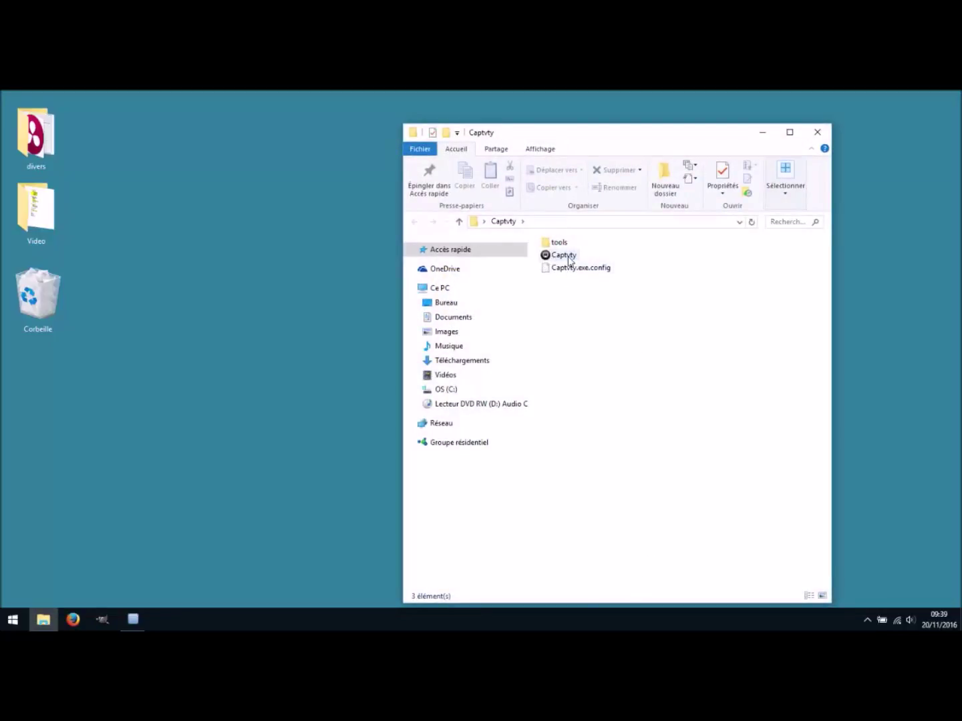
{"action": "left_click", "coordinate": [544, 154]}
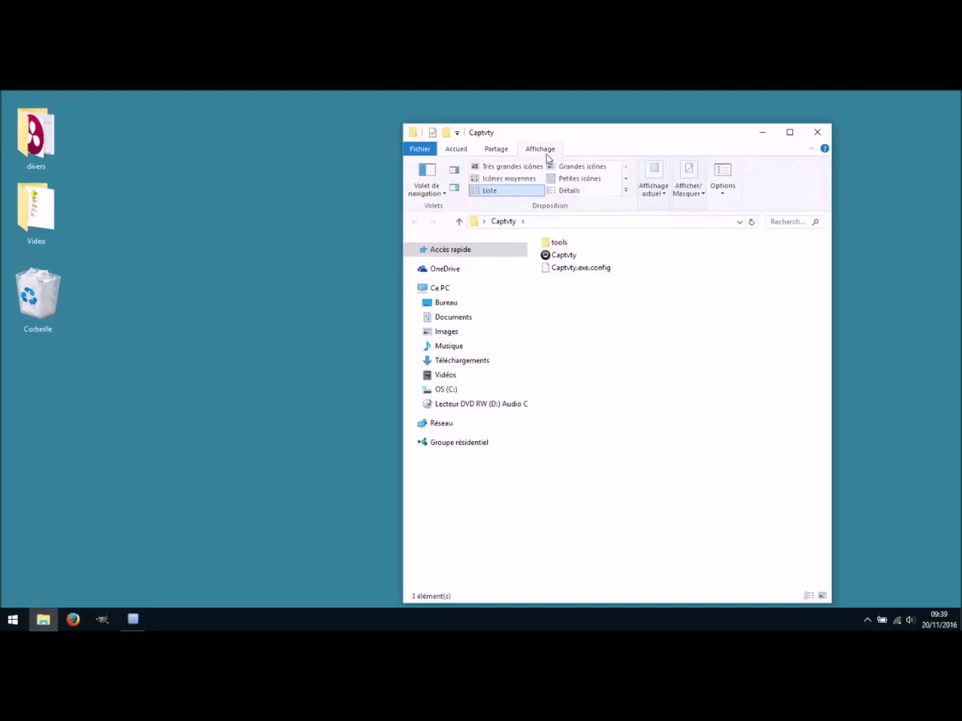
{"action": "left_click", "coordinate": [578, 166]}
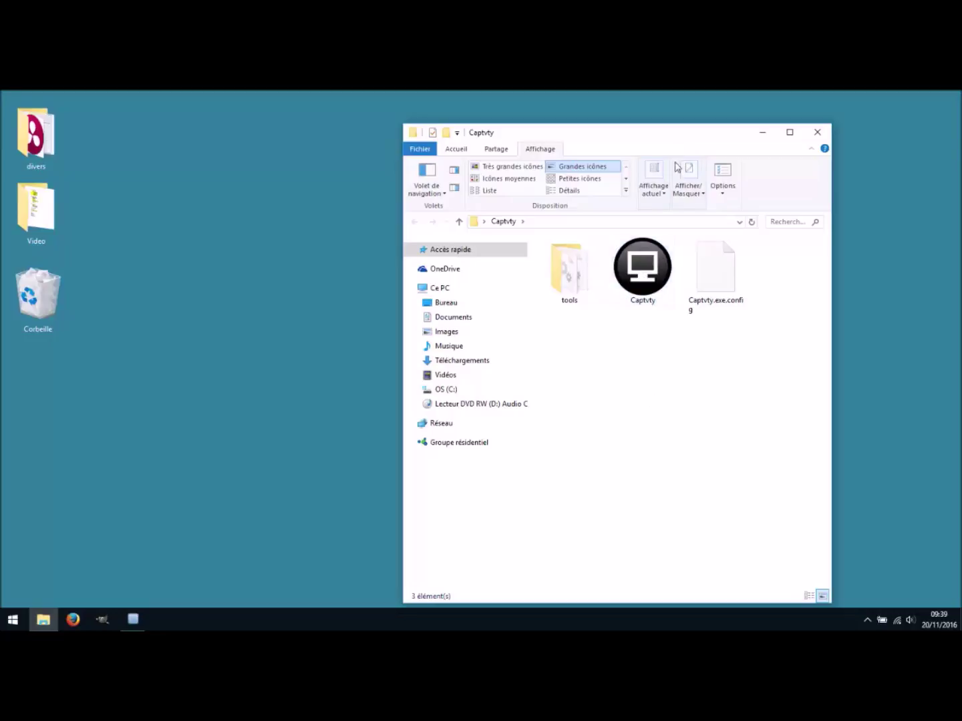
- Move the Captvty folder window aside and close it, then reposition the Captvty folder slightly on the desktop
{"action": "left_click_drag", "start_coordinate": [635, 142], "coordinate": [304, 140]}
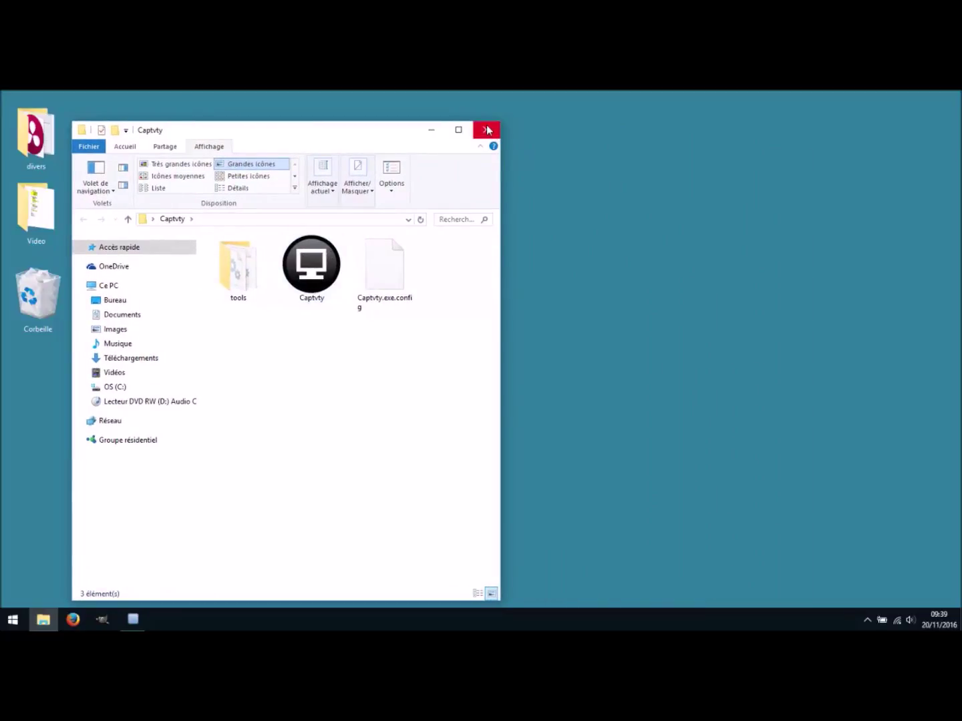
{"action": "left_click", "coordinate": [486, 130]}
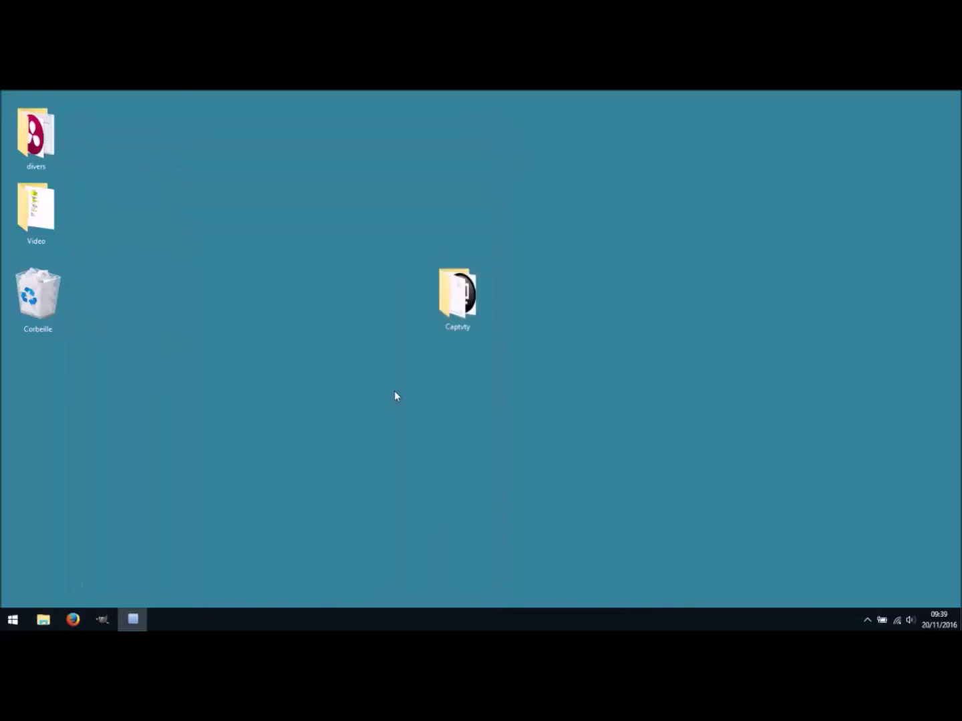
{"action": "left_click_drag", "start_coordinate": [443, 288], "coordinate": [455, 298]}
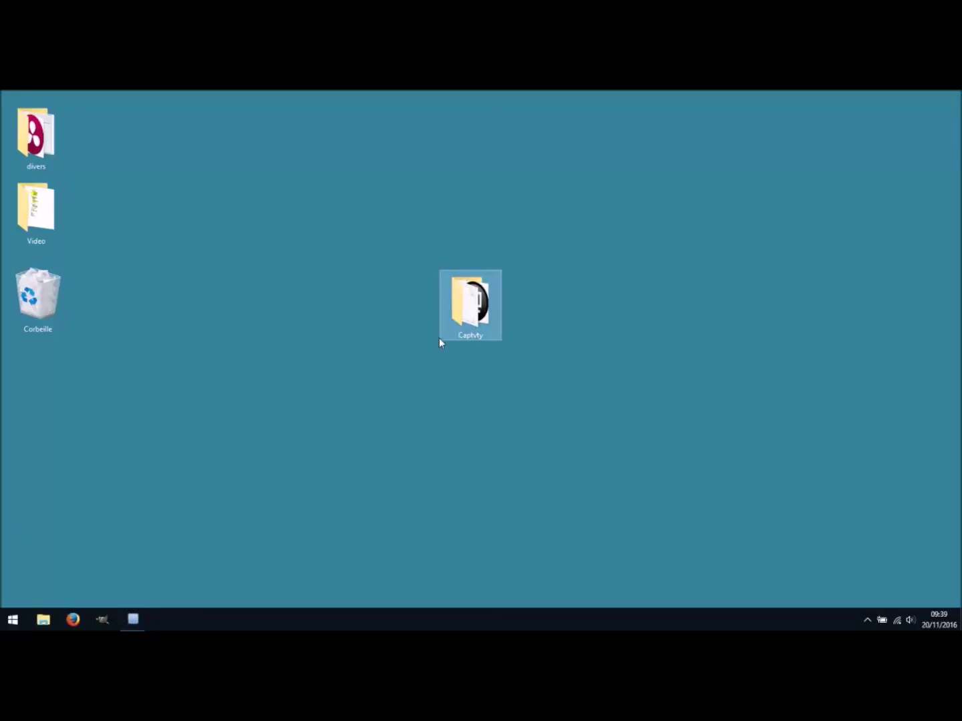
- Switch to Firefox, search Google for captvty and open the official captvty.fr website
{"action": "left_click", "coordinate": [72, 619]}
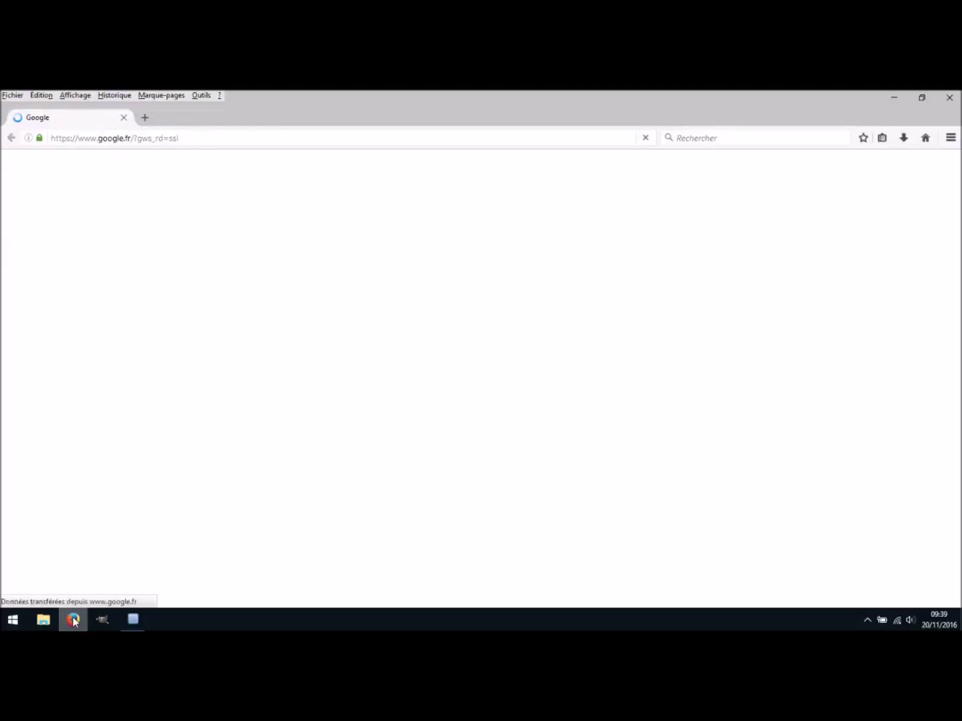
{"action": "type", "text": "c"}
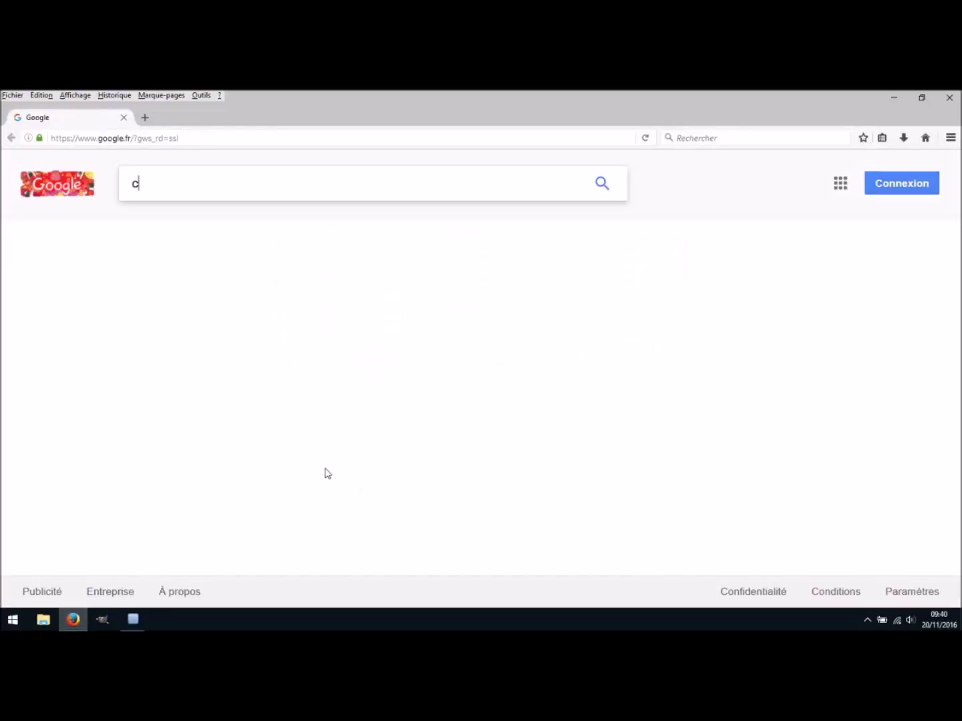
{"action": "type", "text": "aptvty"}
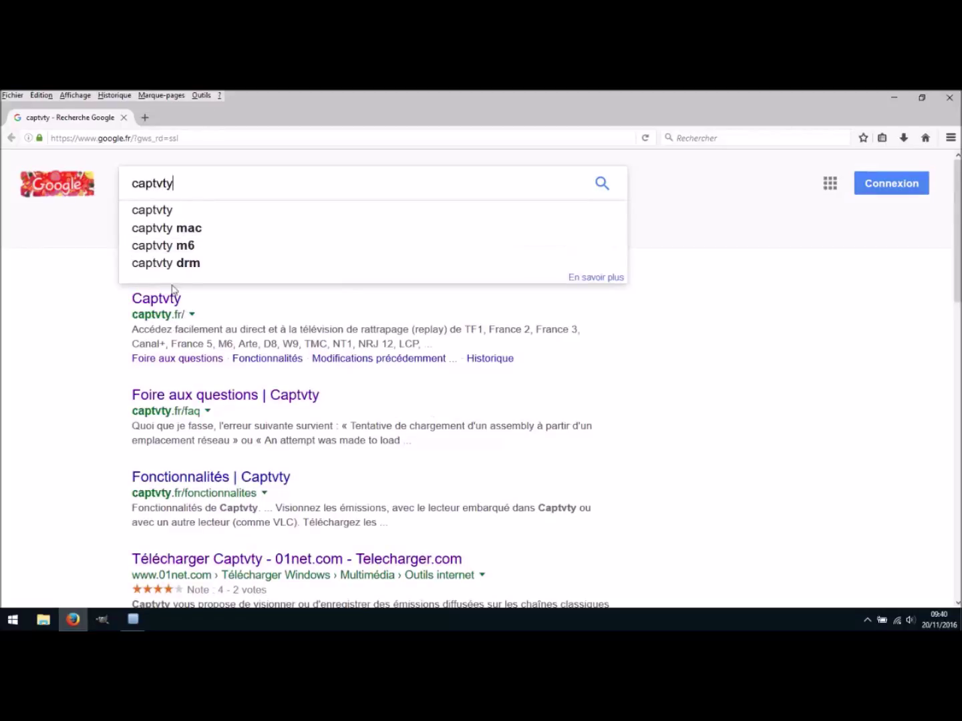
{"action": "left_click", "coordinate": [160, 302]}
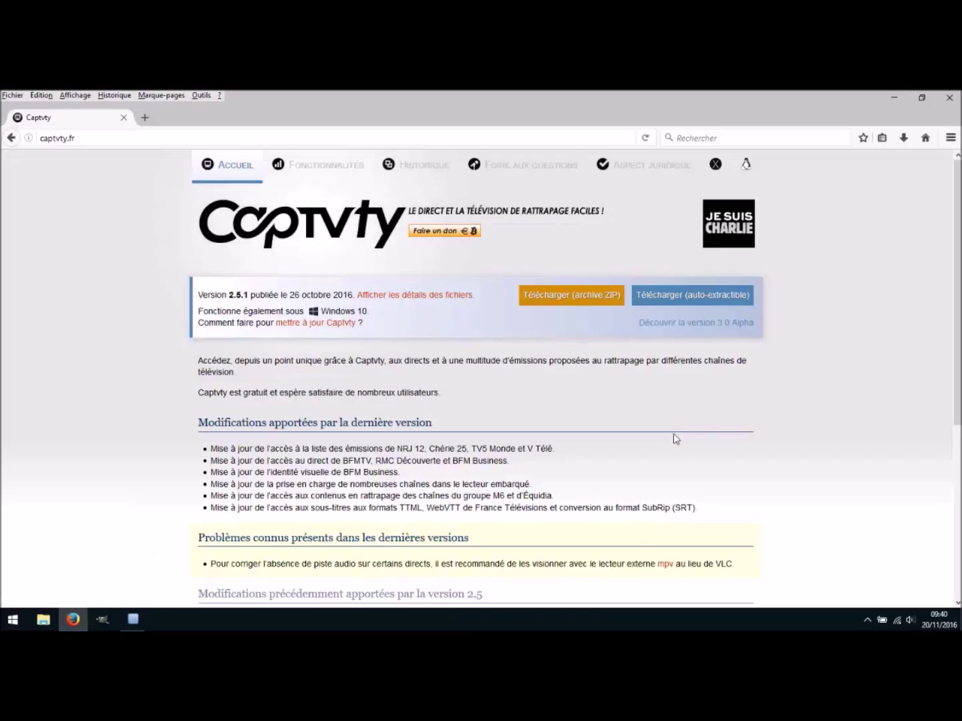
- Download the self-extracting version of Captvty 2.5.1 and save captvty-2.5.1-autoextract to the desktop (Bureau)
{"action": "left_click", "coordinate": [683, 304]}
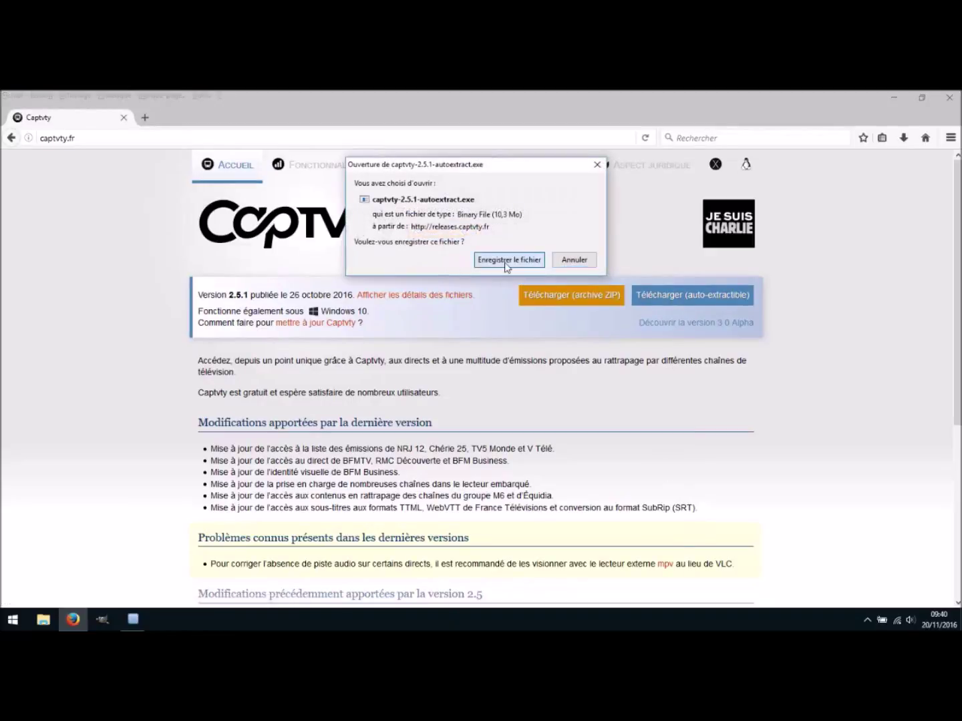
{"action": "left_click", "coordinate": [508, 261]}
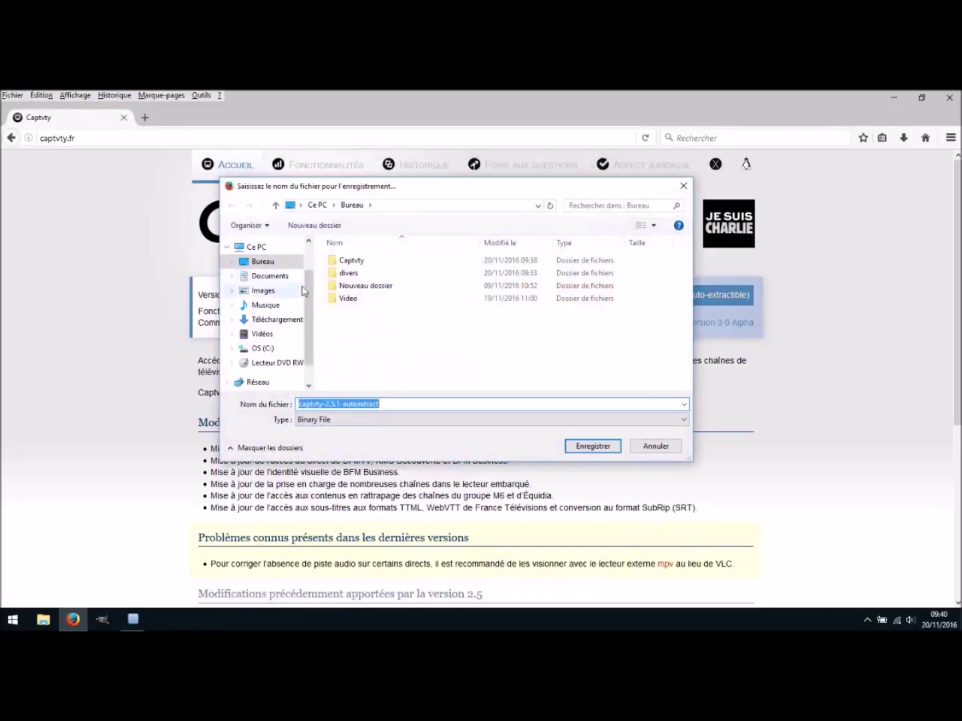
{"action": "left_click", "coordinate": [266, 261]}
{"action": "left_click", "coordinate": [580, 451]}
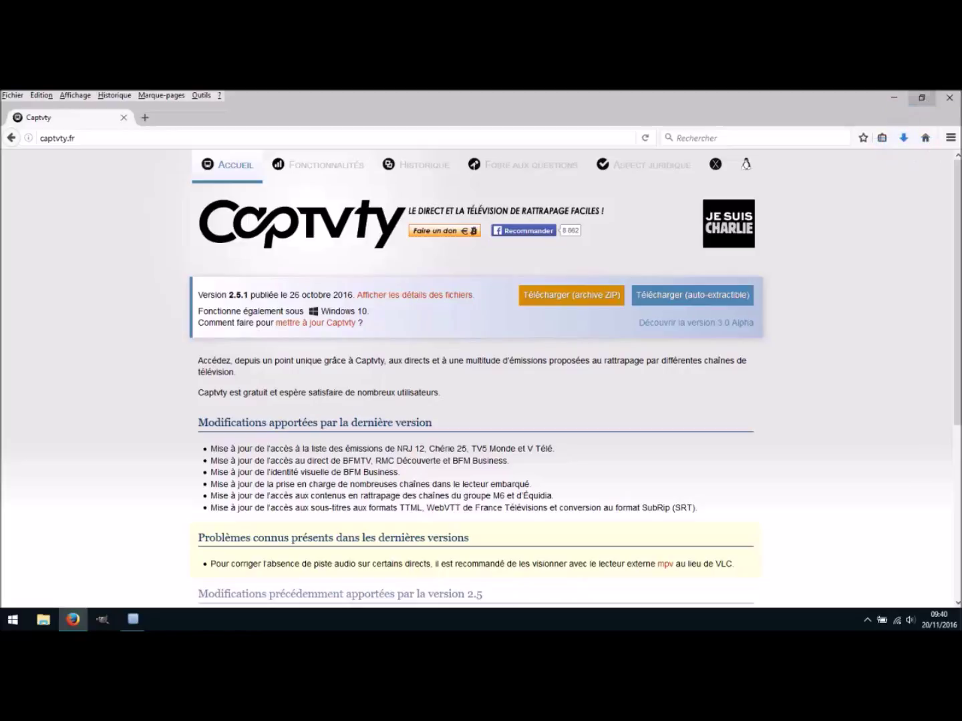
- Close the browser and place the captvty-2.5.1-autoextract file and the Captvty folder well apart in the upper half of the desktop
{"action": "left_click", "coordinate": [949, 98]}
{"action": "left_click_drag", "start_coordinate": [27, 410], "coordinate": [478, 456]}
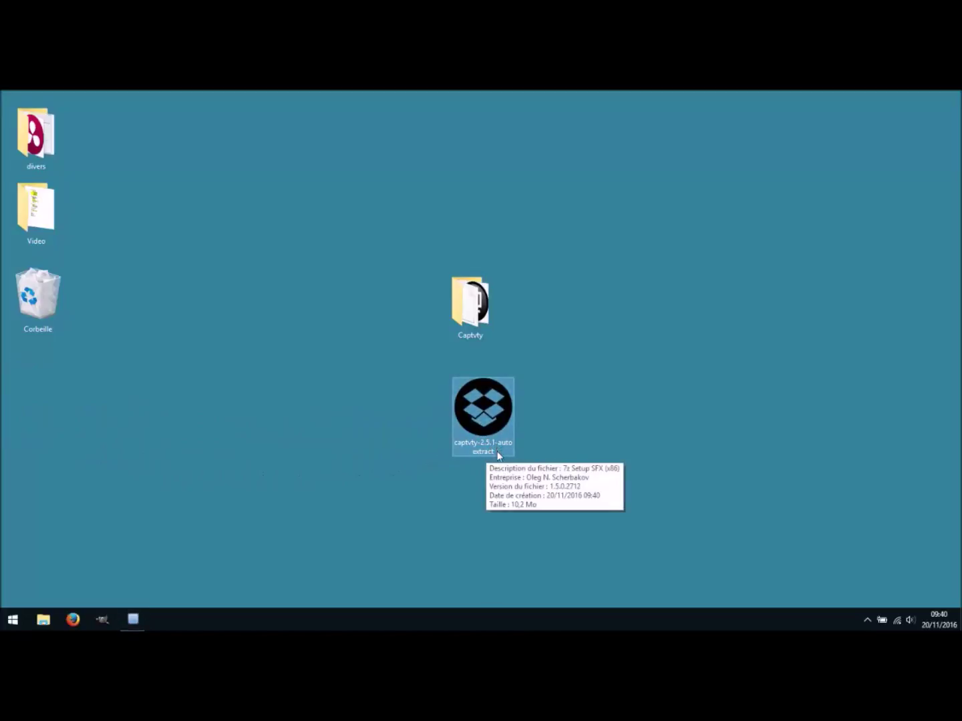
{"action": "left_click_drag", "start_coordinate": [495, 404], "coordinate": [565, 270]}
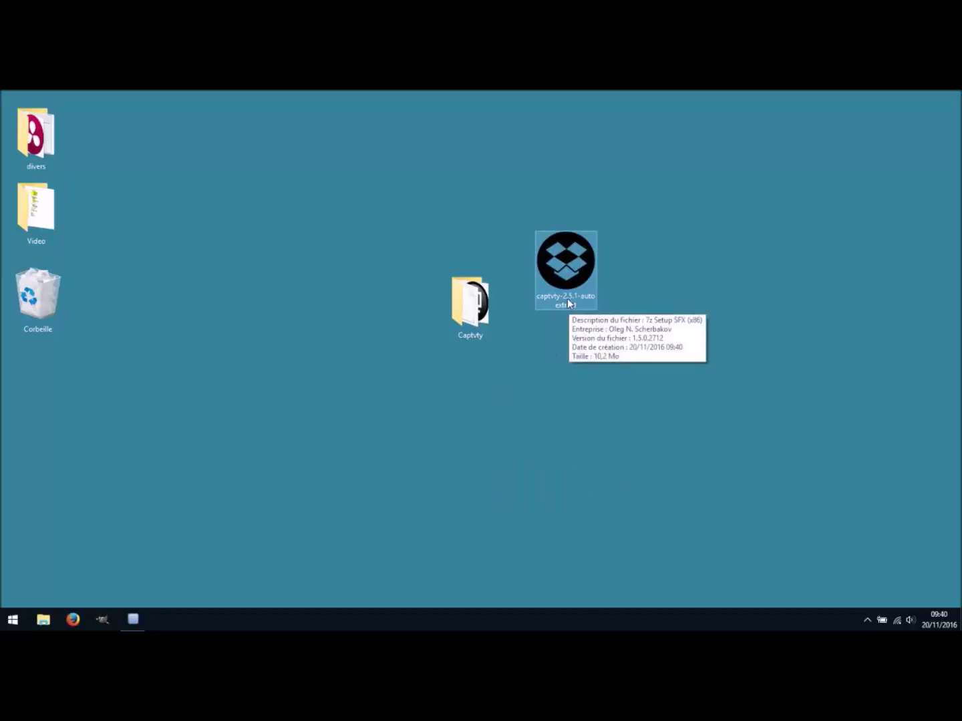
{"action": "left_click_drag", "start_coordinate": [574, 268], "coordinate": [578, 232]}
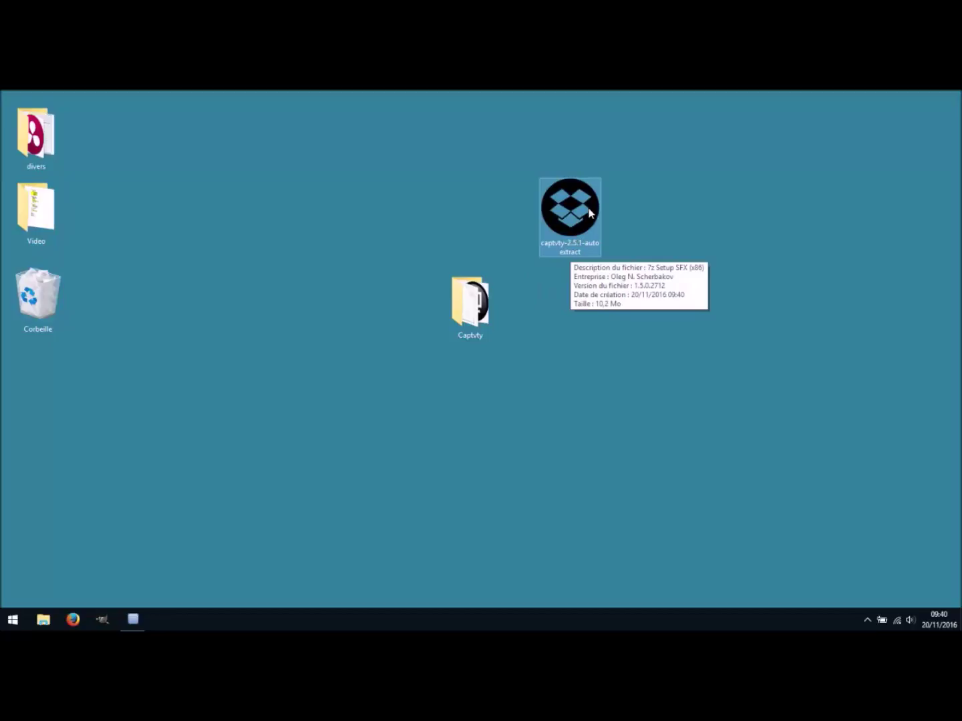
{"action": "left_click_drag", "start_coordinate": [459, 288], "coordinate": [255, 234]}
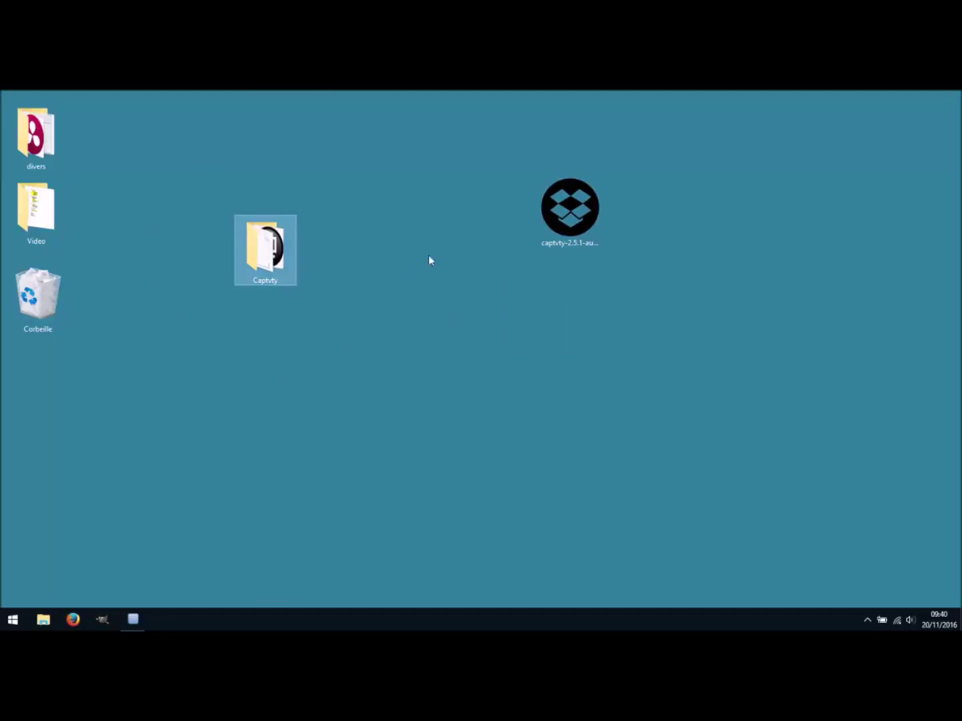
- Run captvty-2.5.1-autoextract, extract its files into the existing Captvty folder on the desktop, and close the resulting folder window
{"action": "left_click", "coordinate": [579, 214]}
{"action": "right_click", "coordinate": [578, 213]}
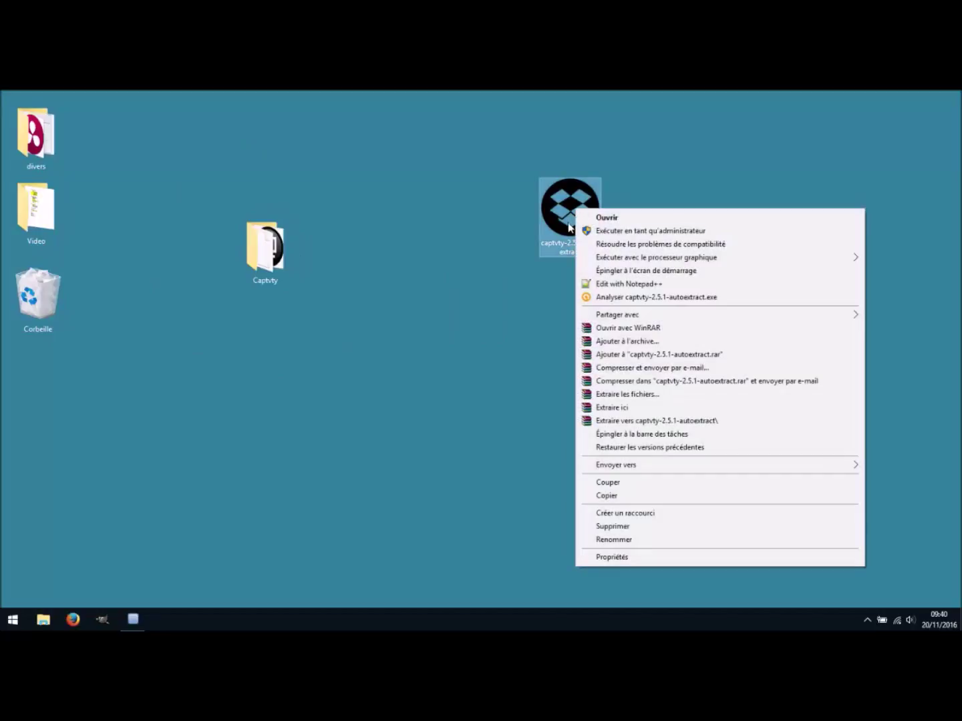
{"action": "left_click", "coordinate": [612, 217]}
{"action": "left_click", "coordinate": [515, 366]}
{"action": "left_click", "coordinate": [448, 367]}
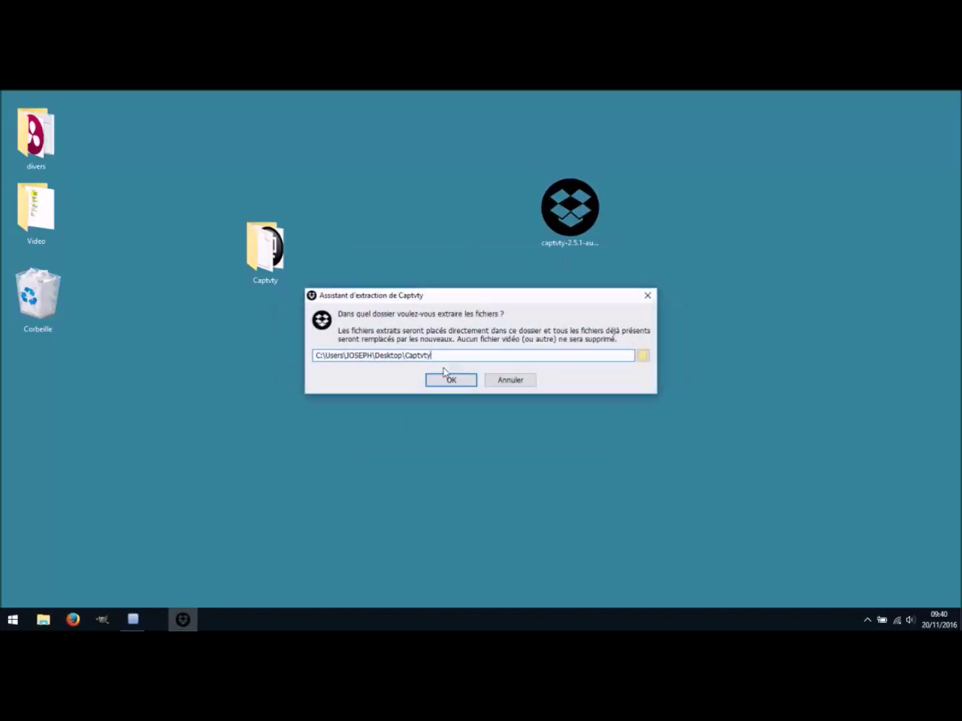
{"action": "left_click", "coordinate": [447, 380]}
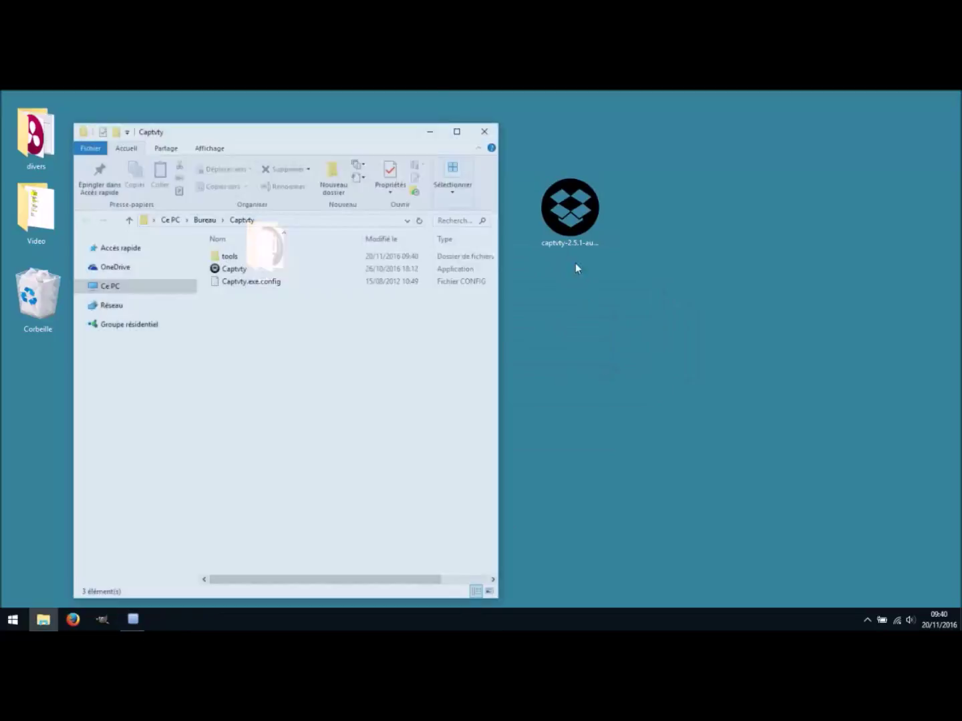
{"action": "left_click", "coordinate": [486, 130]}
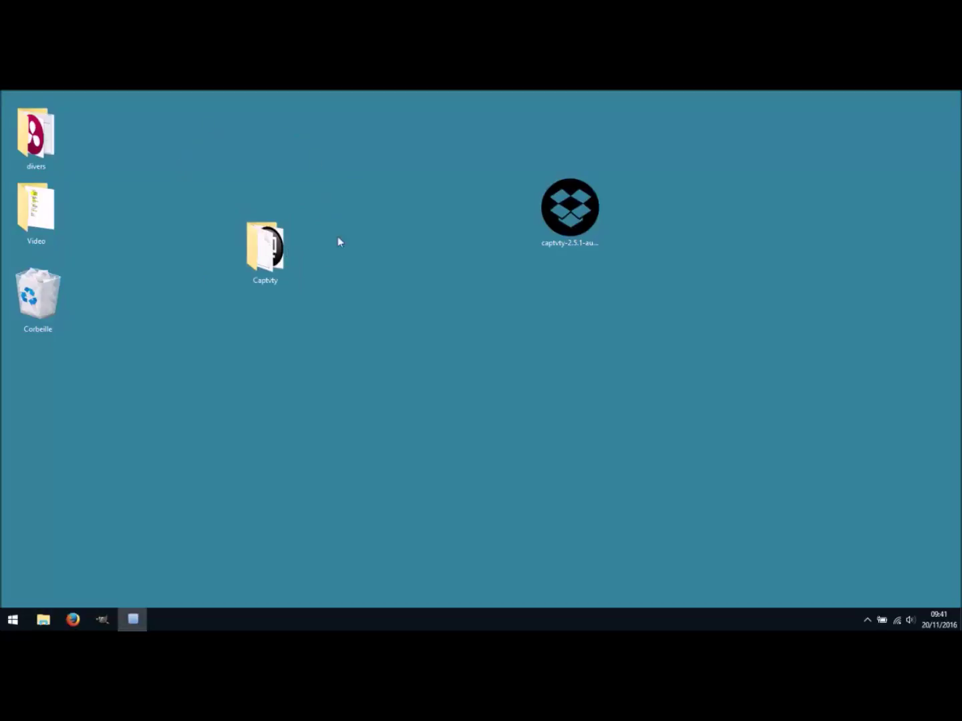
- Delete the captvty-2.5.1-autoextract file from the desktop
{"action": "left_click", "coordinate": [562, 215]}
{"action": "right_click", "coordinate": [567, 226]}
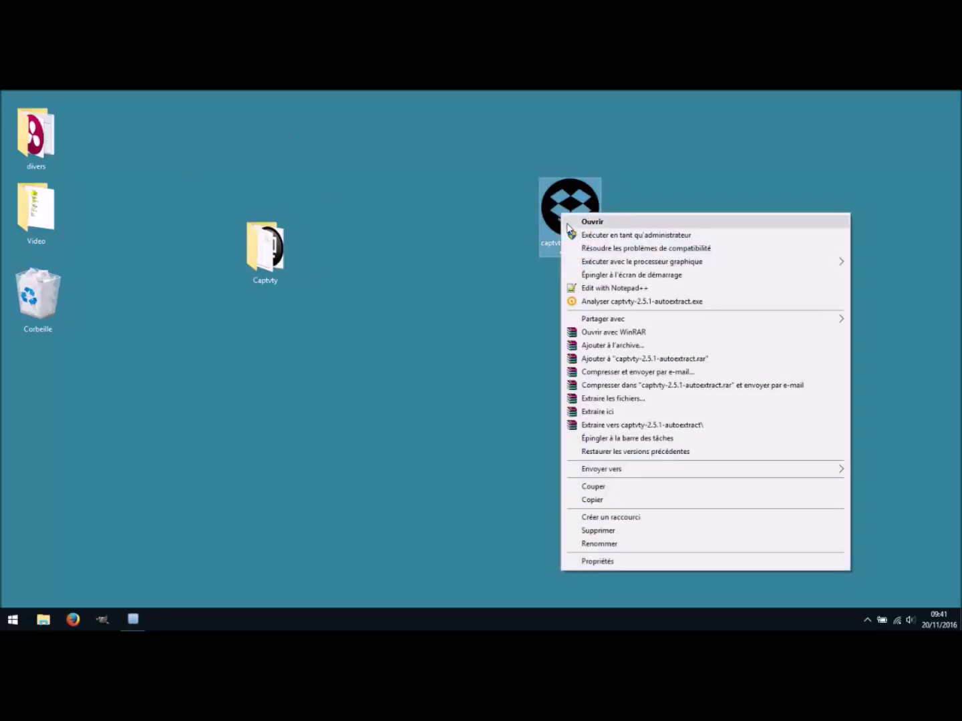
{"action": "left_click", "coordinate": [598, 531]}
- Move the Captvty folder closer to the middle of the desktop and open it
{"action": "left_click_drag", "start_coordinate": [260, 259], "coordinate": [396, 267]}
{"action": "right_click", "coordinate": [394, 267]}
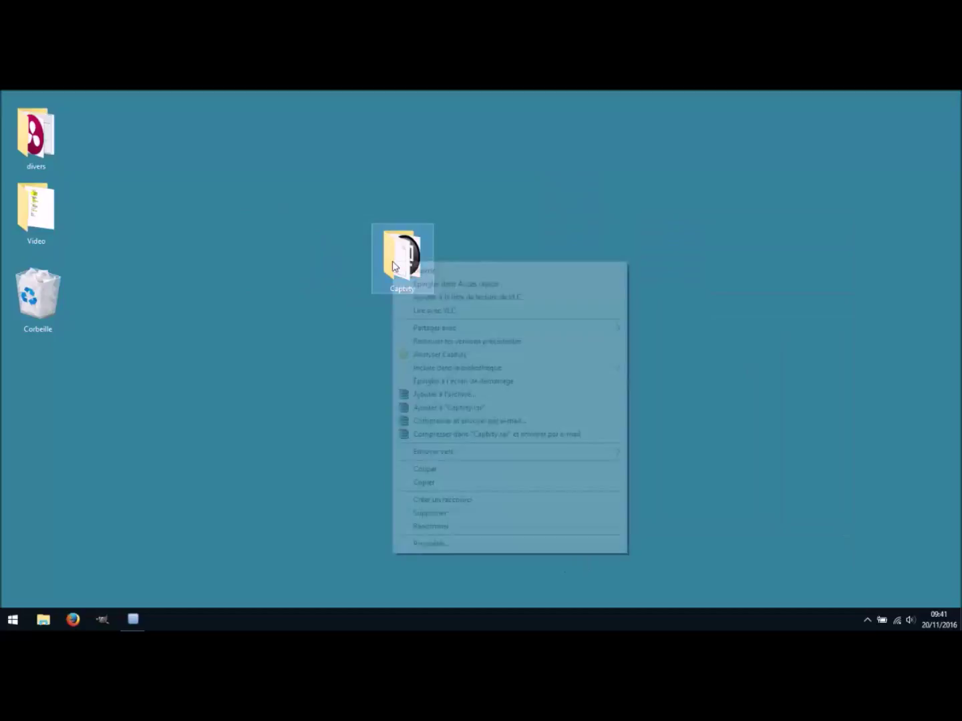
{"action": "left_click", "coordinate": [418, 271]}
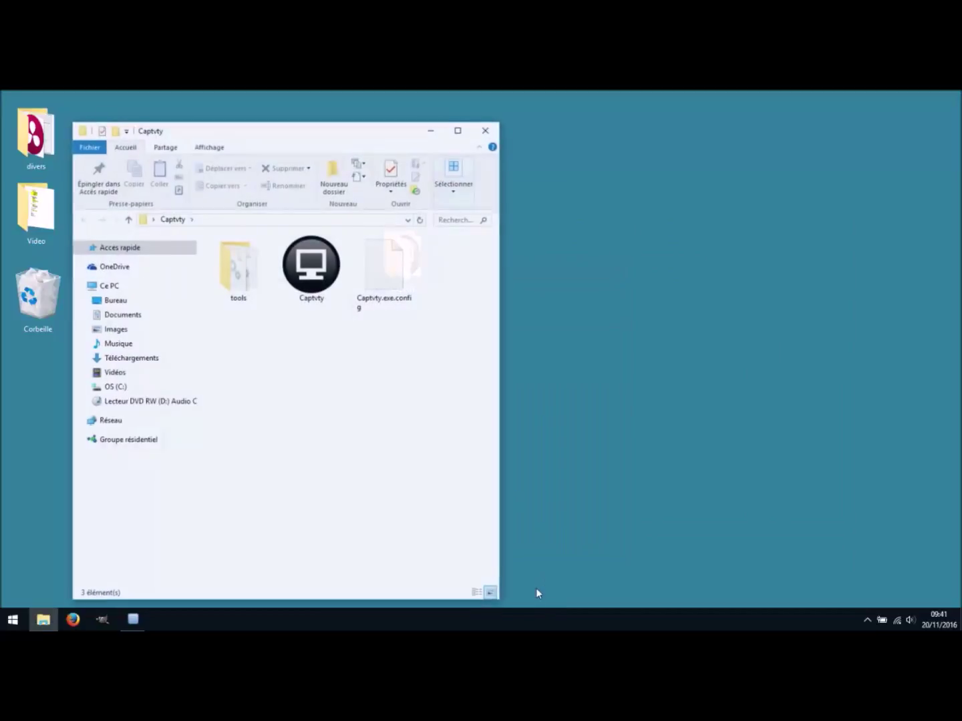
{"action": "left_click", "coordinate": [315, 271]}
{"action": "right_click", "coordinate": [311, 268]}
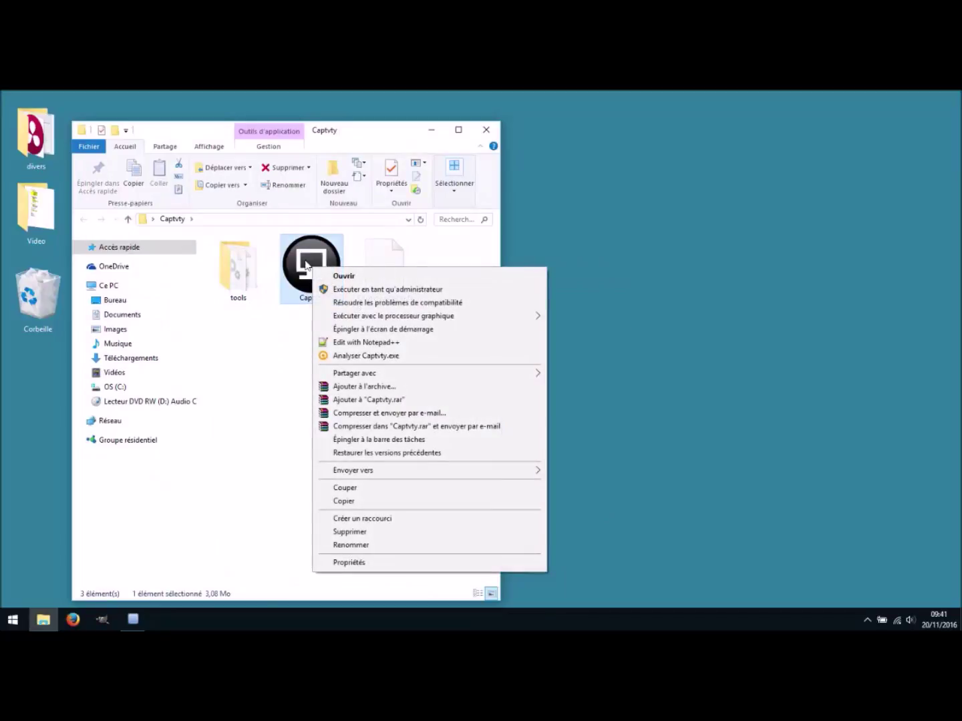
{"action": "left_click", "coordinate": [259, 363]}
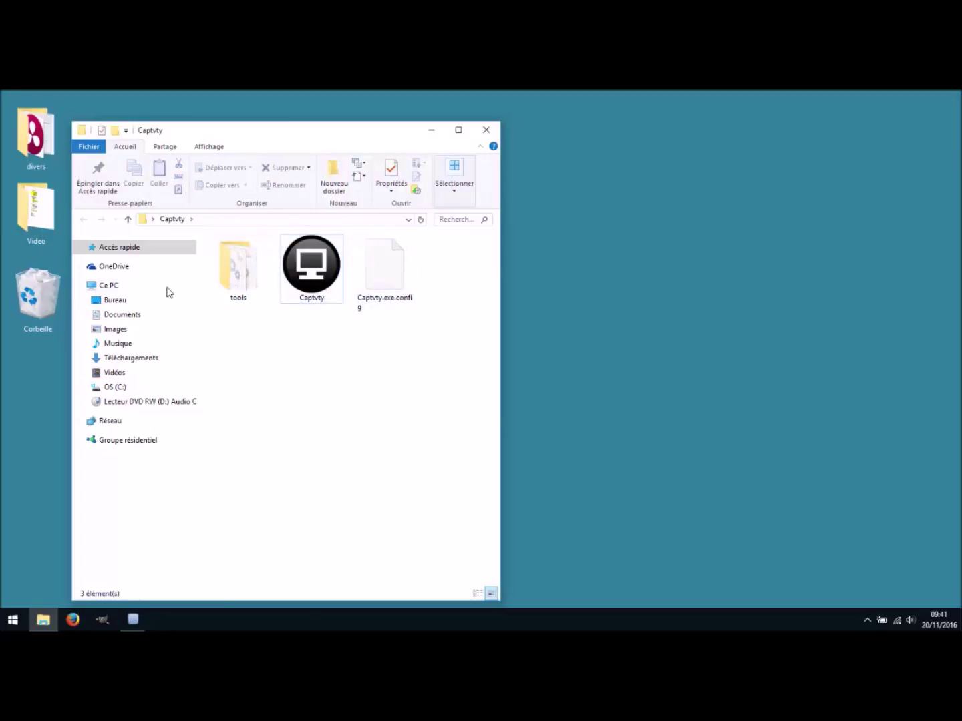
- Launch the Captvty application from the Captvty folder
{"action": "left_click", "coordinate": [311, 275]}
{"action": "right_click", "coordinate": [311, 275]}
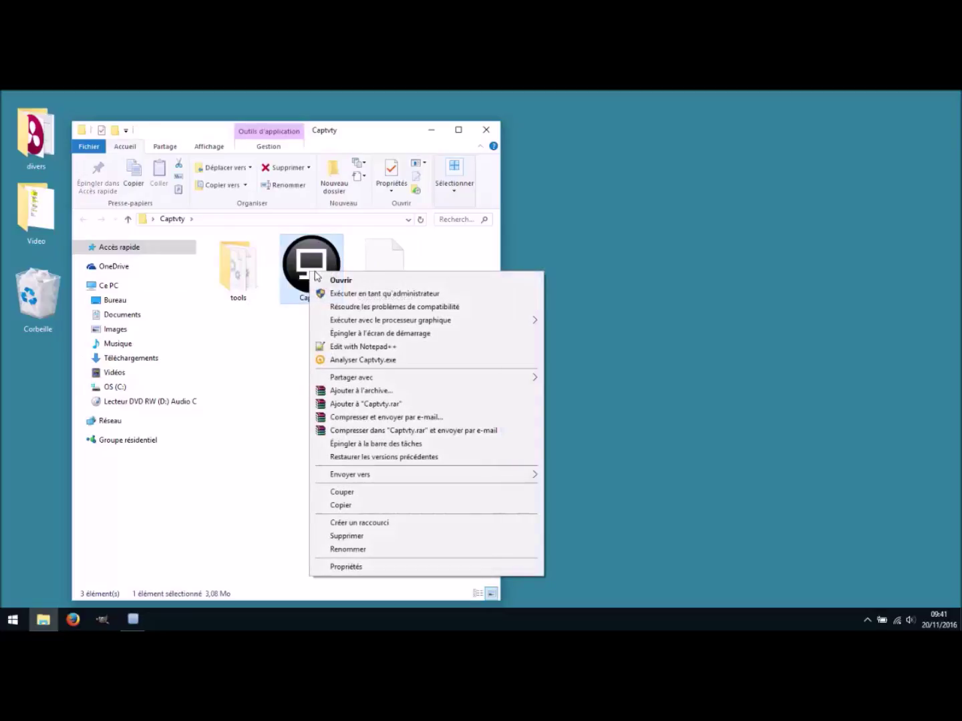
{"action": "left_click", "coordinate": [661, 616]}
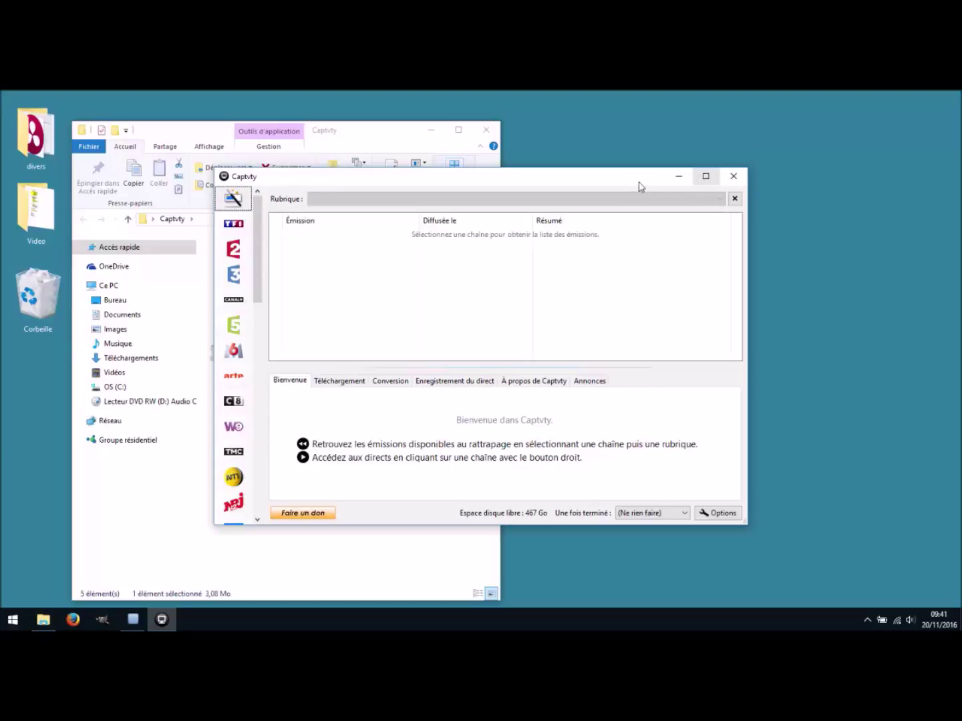
- Minimize the Captvty folder window and move the Captvty application window near the middle of the desktop
{"action": "left_click_drag", "start_coordinate": [640, 183], "coordinate": [720, 174]}
{"action": "left_click", "coordinate": [430, 131]}
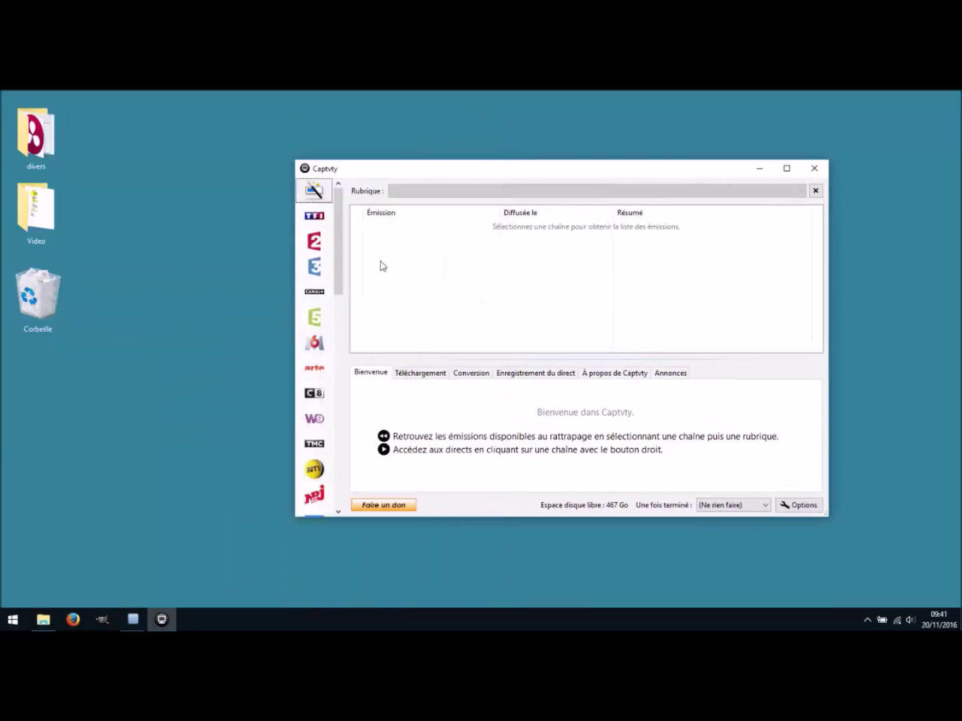
{"action": "left_click_drag", "start_coordinate": [613, 180], "coordinate": [517, 163]}
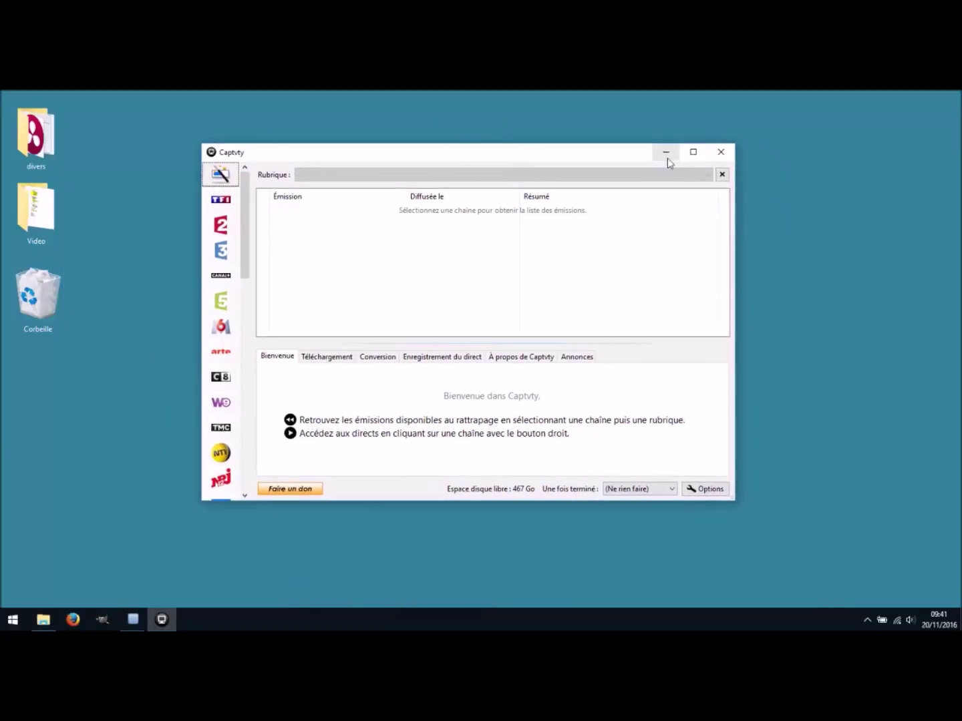
- Maximize the Captvty application window and restore it to its smaller size, twice
{"action": "left_click", "coordinate": [698, 154]}
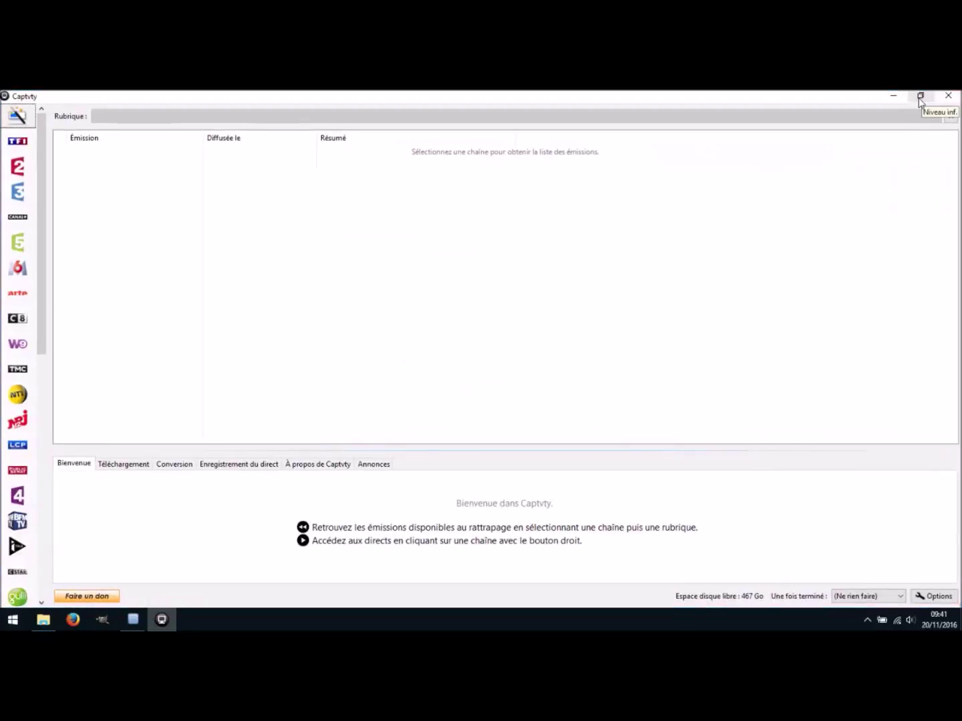
{"action": "left_click", "coordinate": [919, 97]}
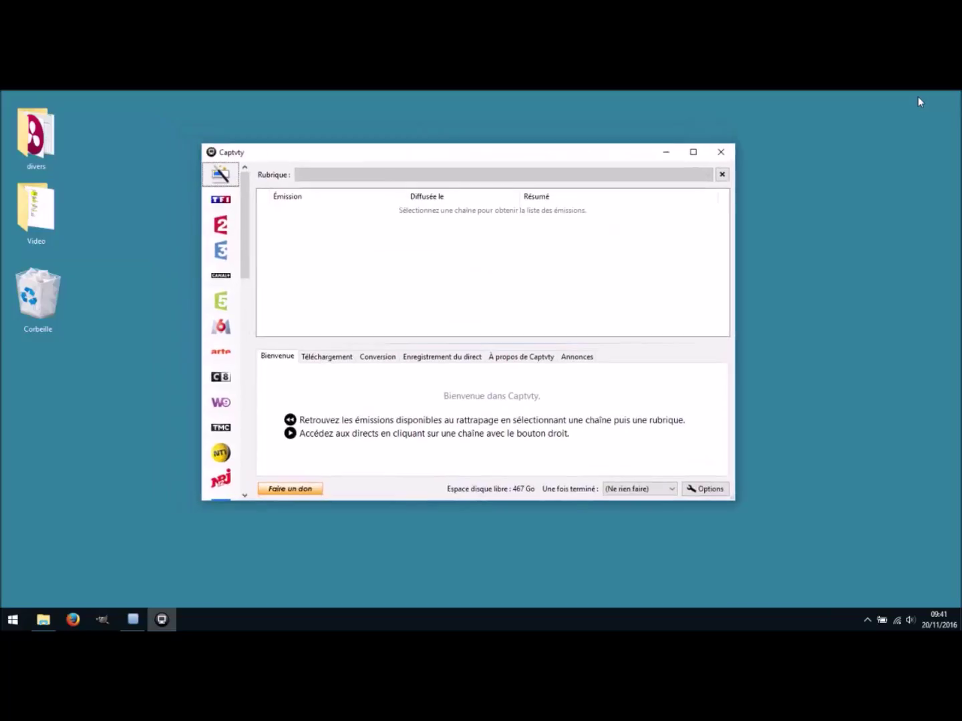
{"action": "left_click", "coordinate": [693, 154]}
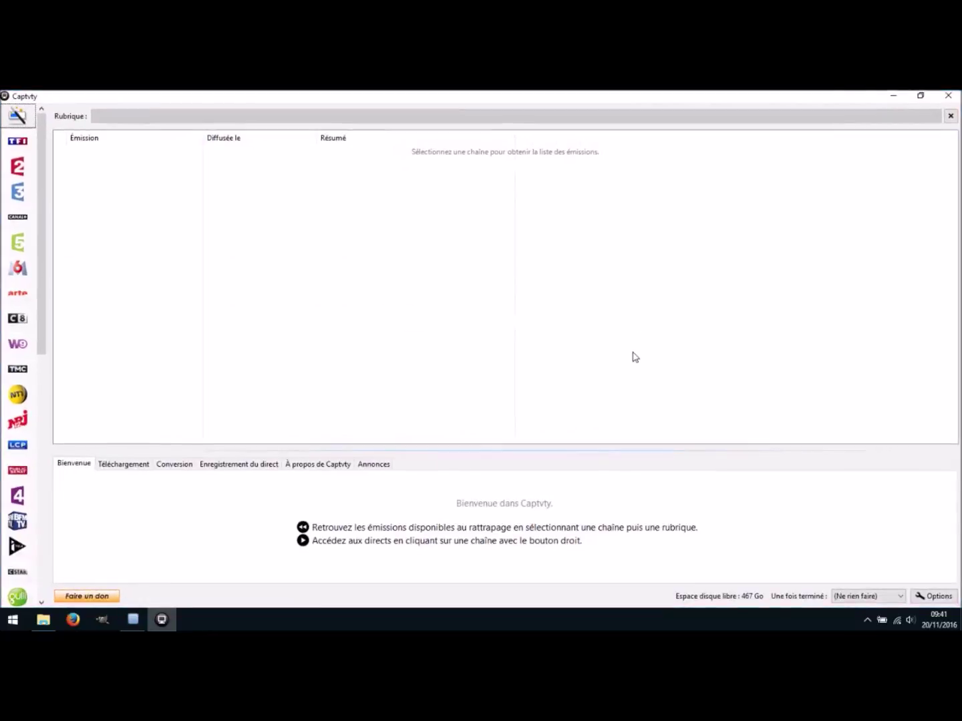
{"action": "left_click", "coordinate": [922, 98]}
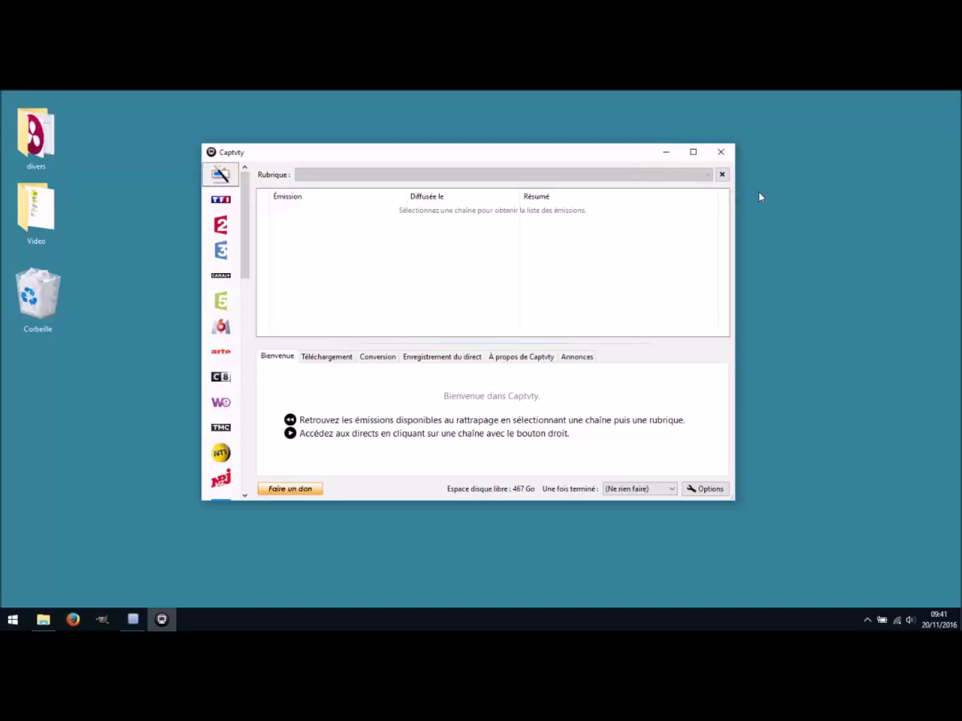
- Maximize and restore the Captvty window two more times, and move the restored window slightly up and to the right on the desktop
{"action": "left_click", "coordinate": [694, 154]}
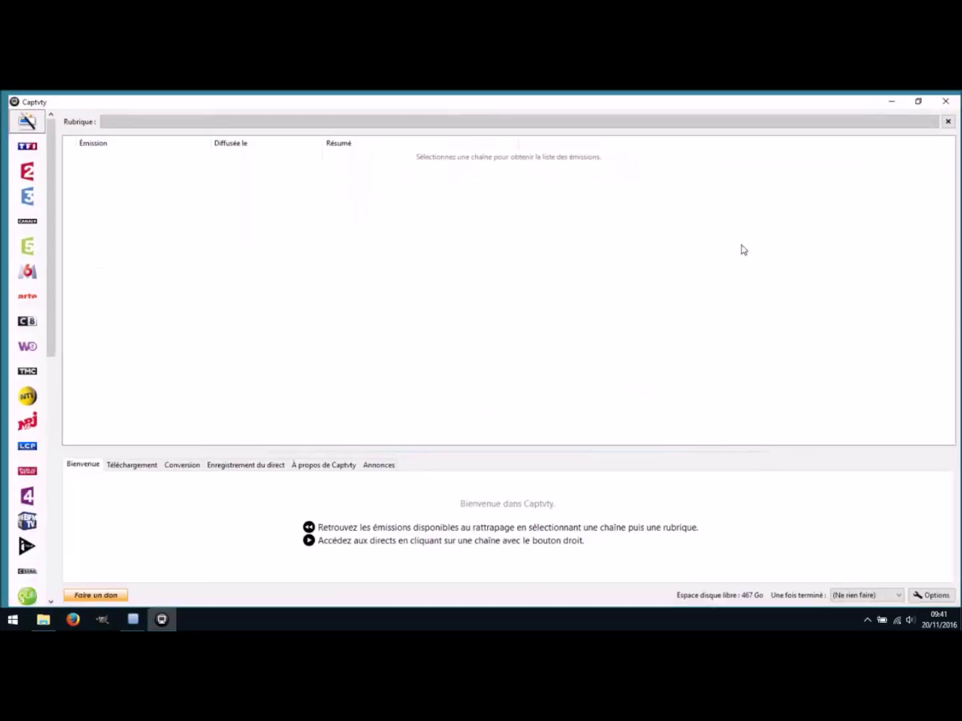
{"action": "left_click", "coordinate": [921, 97]}
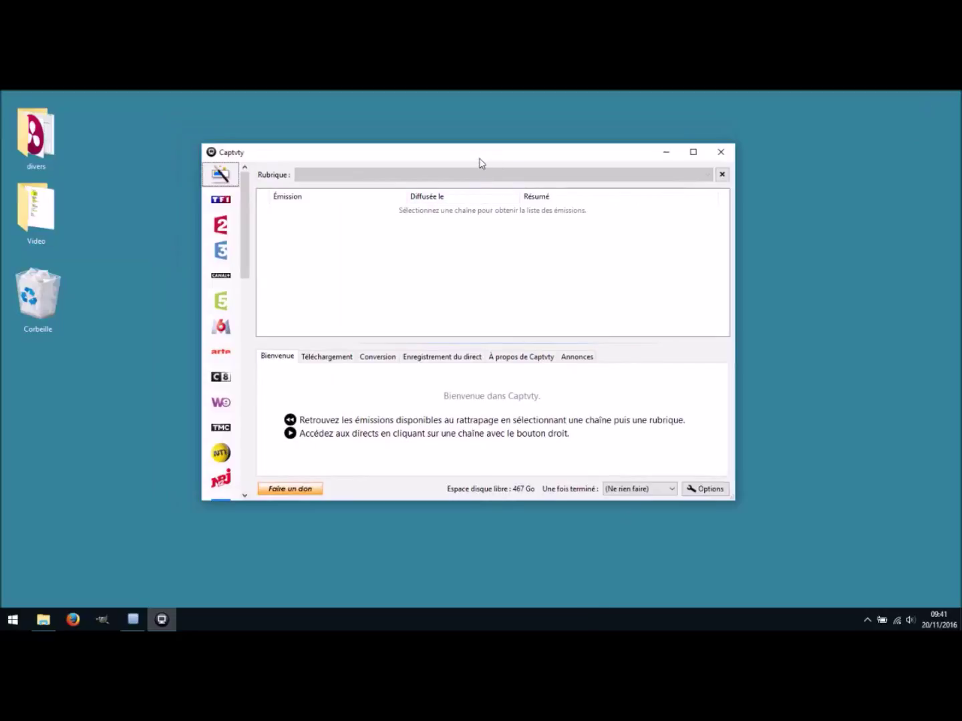
{"action": "double_click", "coordinate": [483, 164]}
{"action": "left_click", "coordinate": [921, 97]}
{"action": "left_click_drag", "start_coordinate": [460, 158], "coordinate": [500, 130]}
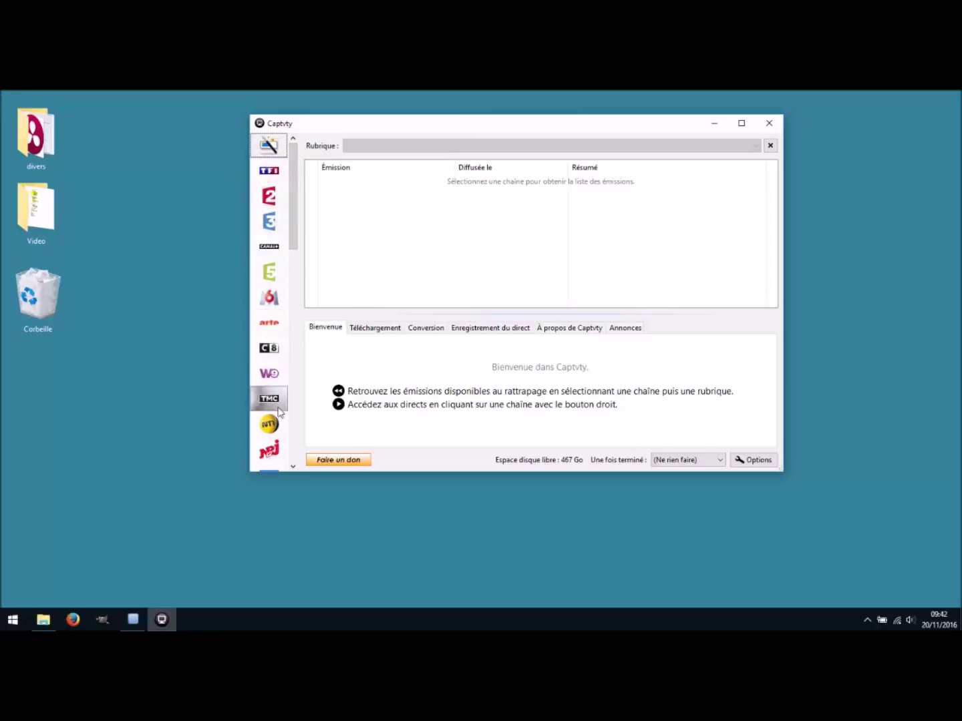
- Look through the TV channel list down to its last channel and return to the first channels
{"action": "scroll", "coordinate": [294, 221], "scroll_direction": "down", "scroll_amount": 3}
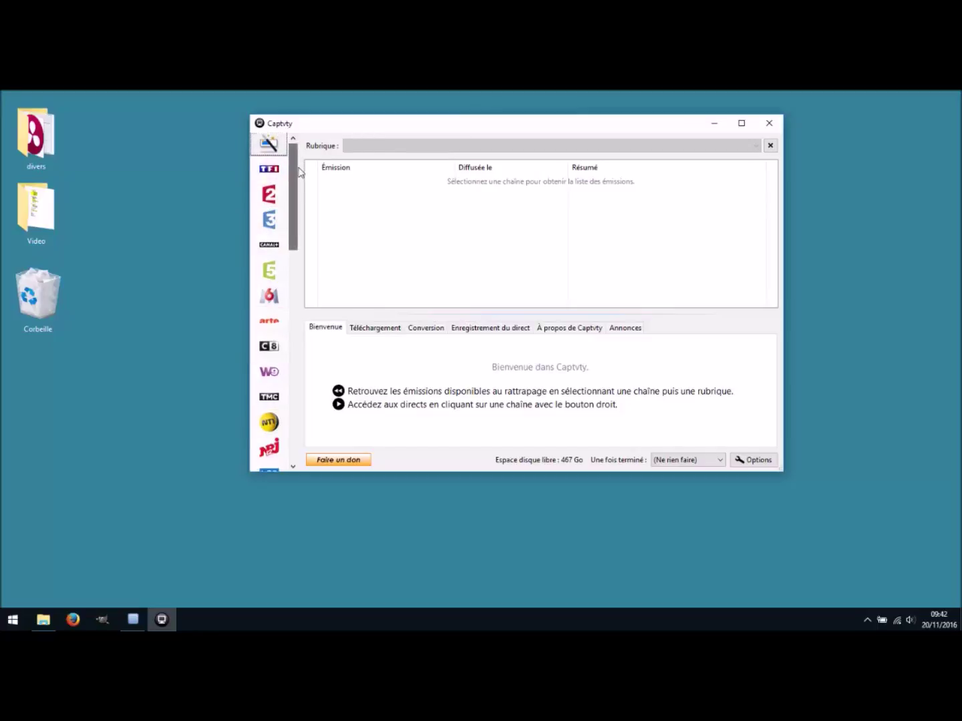
{"action": "scroll", "coordinate": [296, 267], "scroll_direction": "down", "scroll_amount": 10}
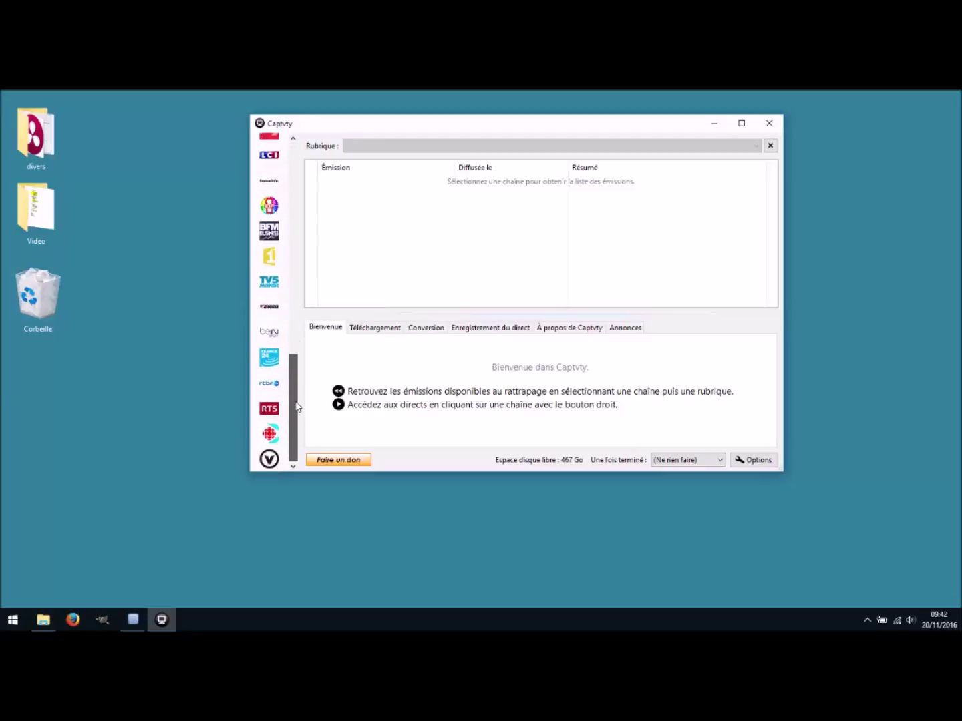
{"action": "scroll", "coordinate": [298, 334], "scroll_direction": "up", "scroll_amount": 5}
{"action": "left_click_drag", "start_coordinate": [297, 281], "coordinate": [298, 407]}
{"action": "left_click_drag", "start_coordinate": [302, 363], "coordinate": [307, 193]}
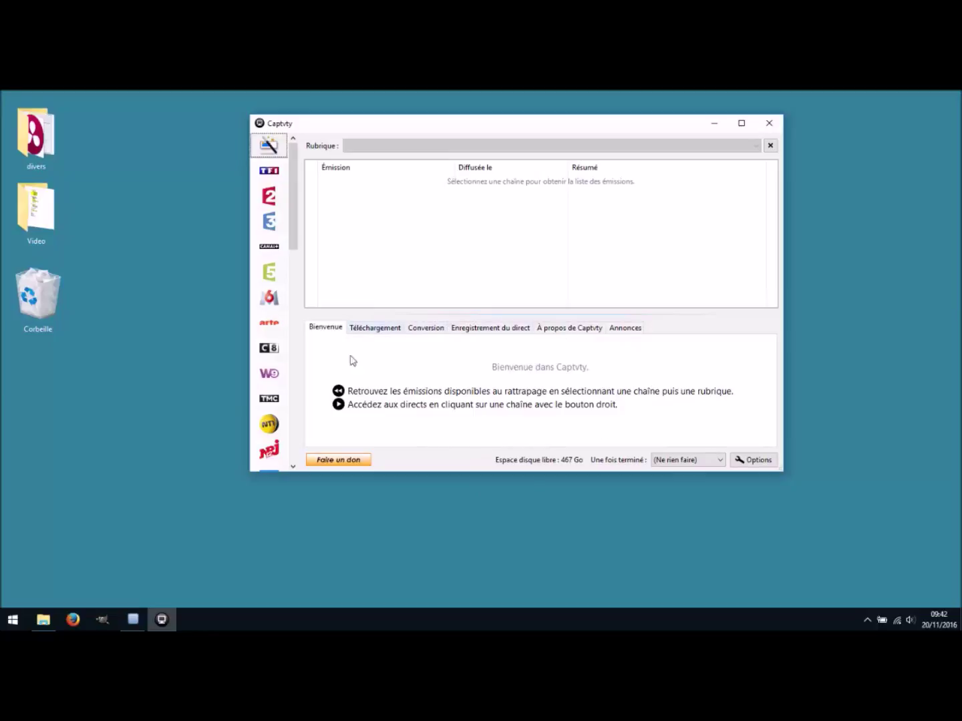
- Leaf through the sections from Téléchargement to Annonces and return to the Bienvenue section
{"action": "left_click", "coordinate": [376, 329]}
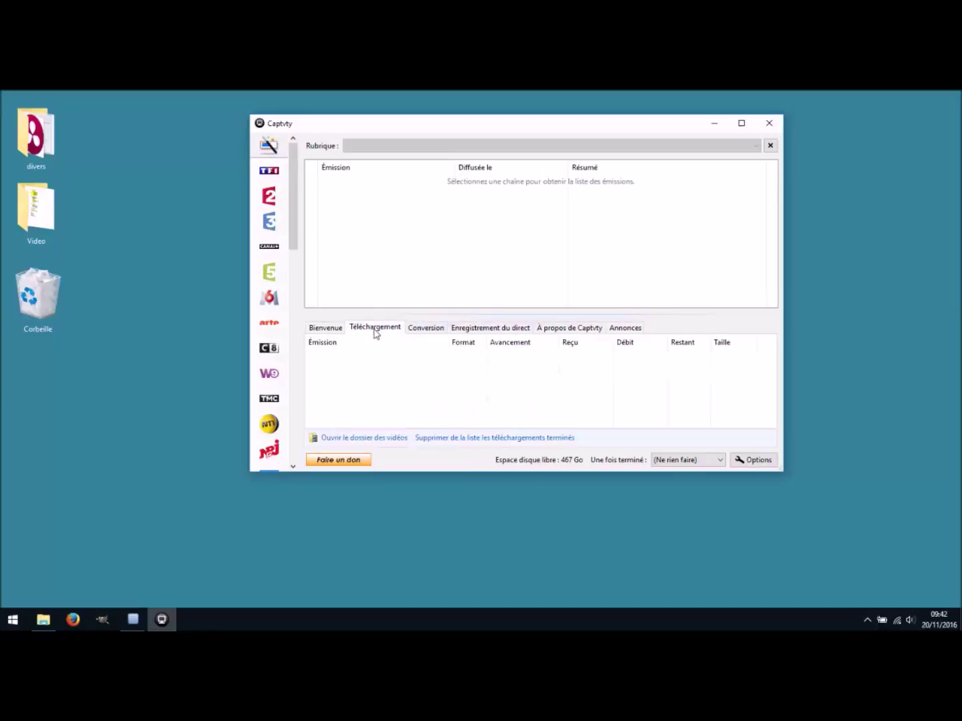
{"action": "left_click", "coordinate": [424, 329]}
{"action": "left_click", "coordinate": [495, 328]}
{"action": "left_click", "coordinate": [573, 328]}
{"action": "left_click", "coordinate": [625, 328]}
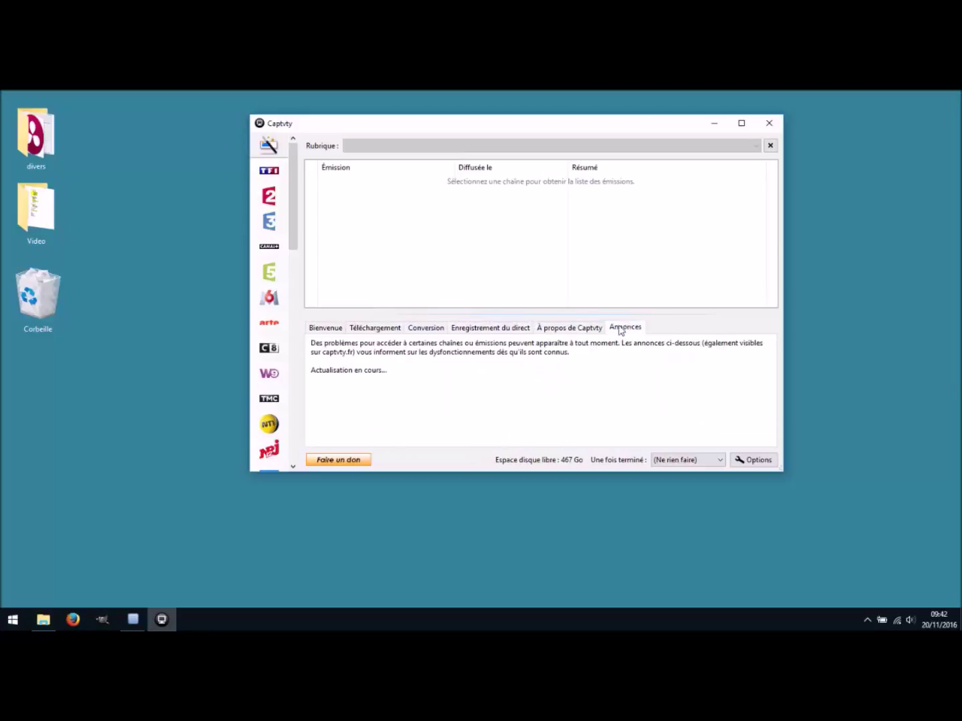
{"action": "left_click", "coordinate": [483, 328]}
{"action": "left_click", "coordinate": [423, 328]}
{"action": "left_click", "coordinate": [360, 329]}
{"action": "left_click", "coordinate": [318, 328]}
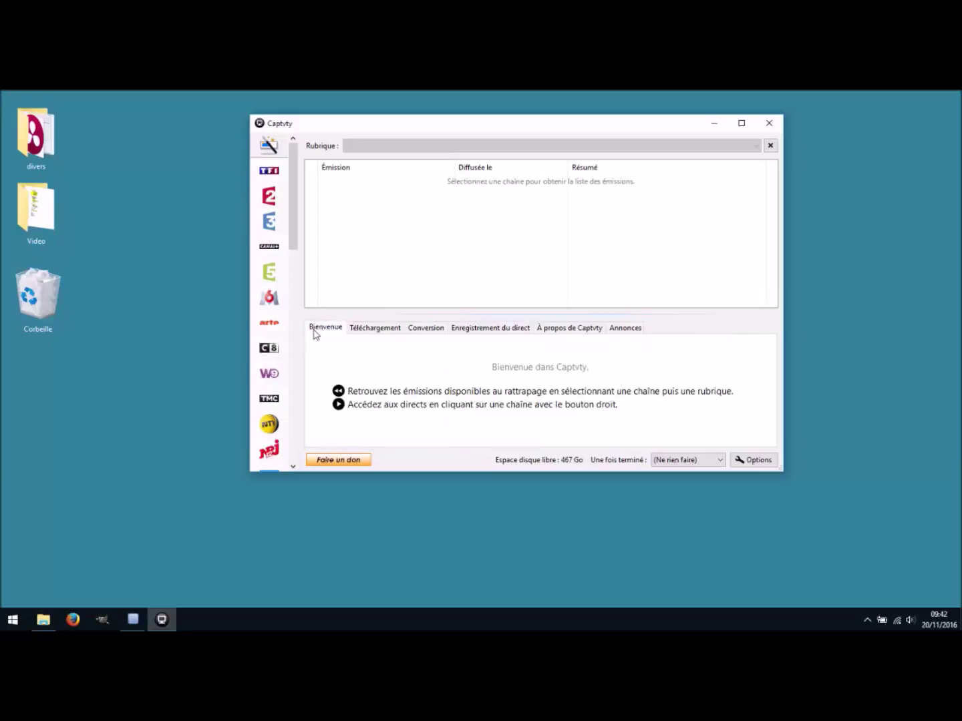
- Examine the Téléchargement, Conversion, Enregistrement du direct, À propos de Captvty and Annonces sections one after another
{"action": "left_click", "coordinate": [383, 328]}
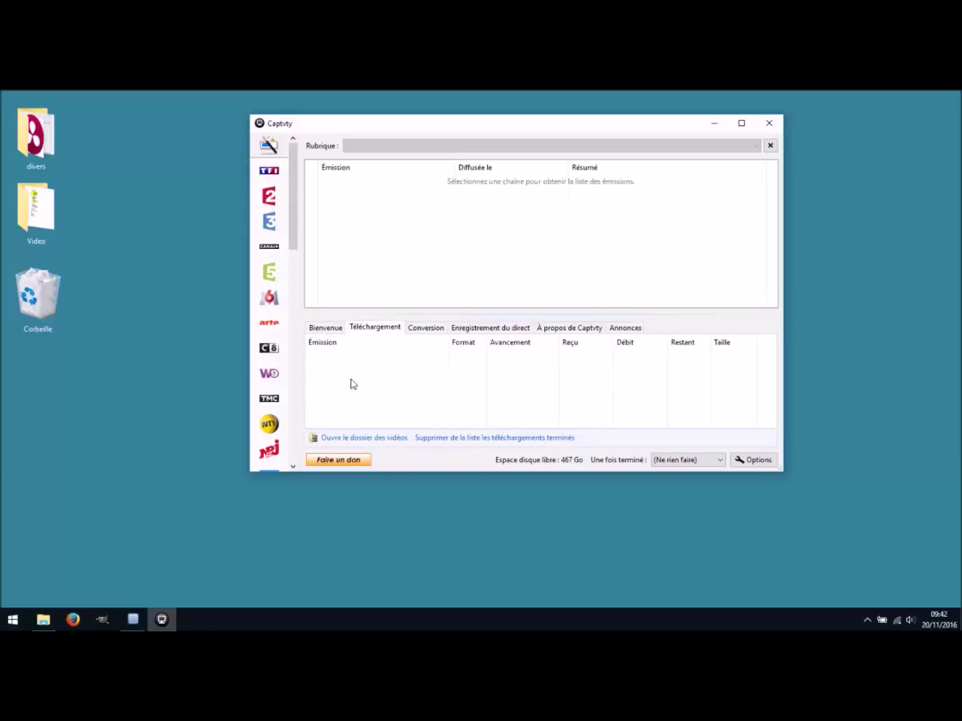
{"action": "left_click", "coordinate": [437, 331]}
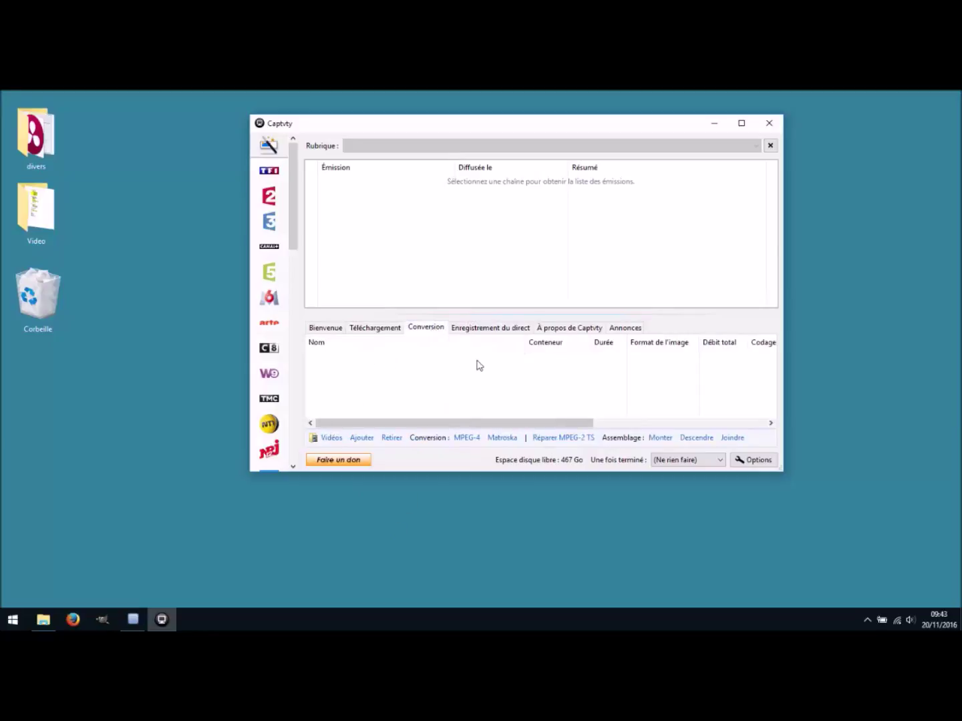
{"action": "left_click", "coordinate": [492, 328]}
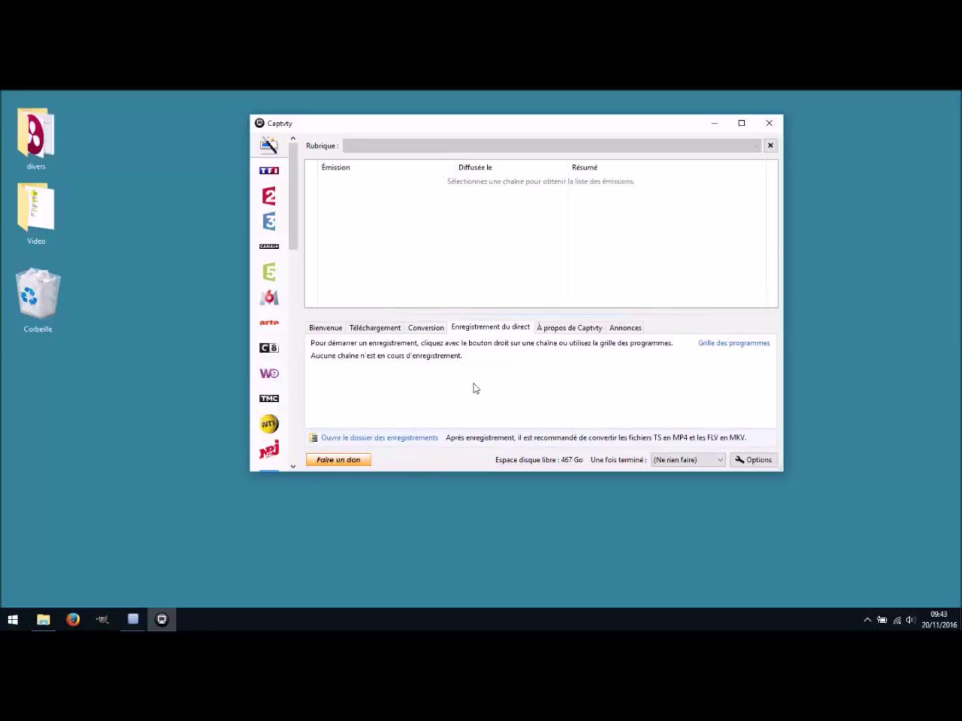
{"action": "left_click", "coordinate": [575, 328]}
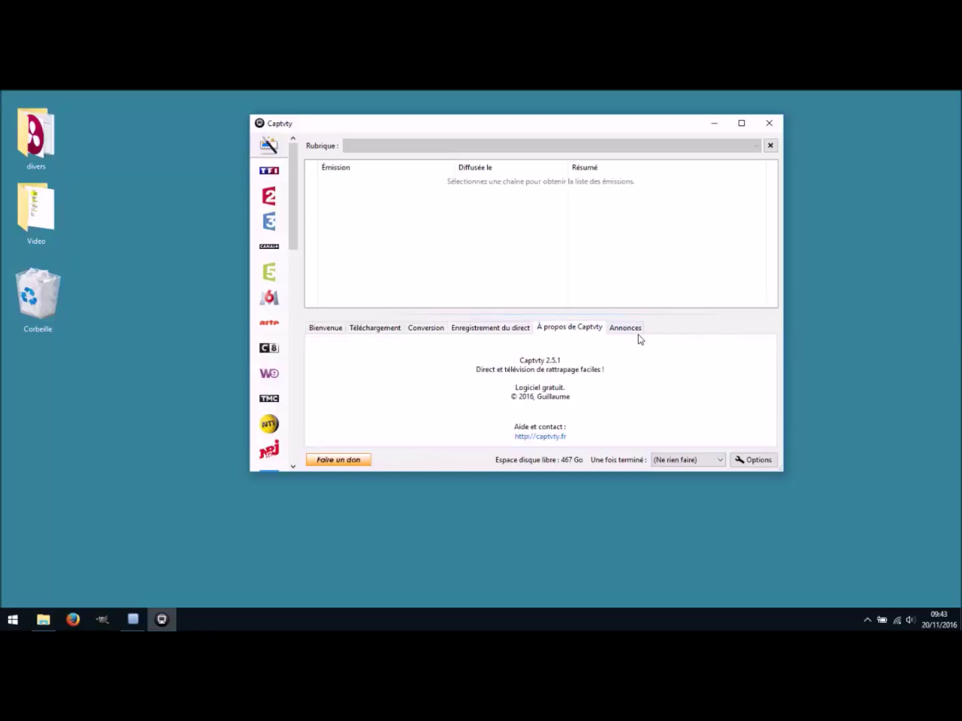
{"action": "left_click", "coordinate": [618, 328]}
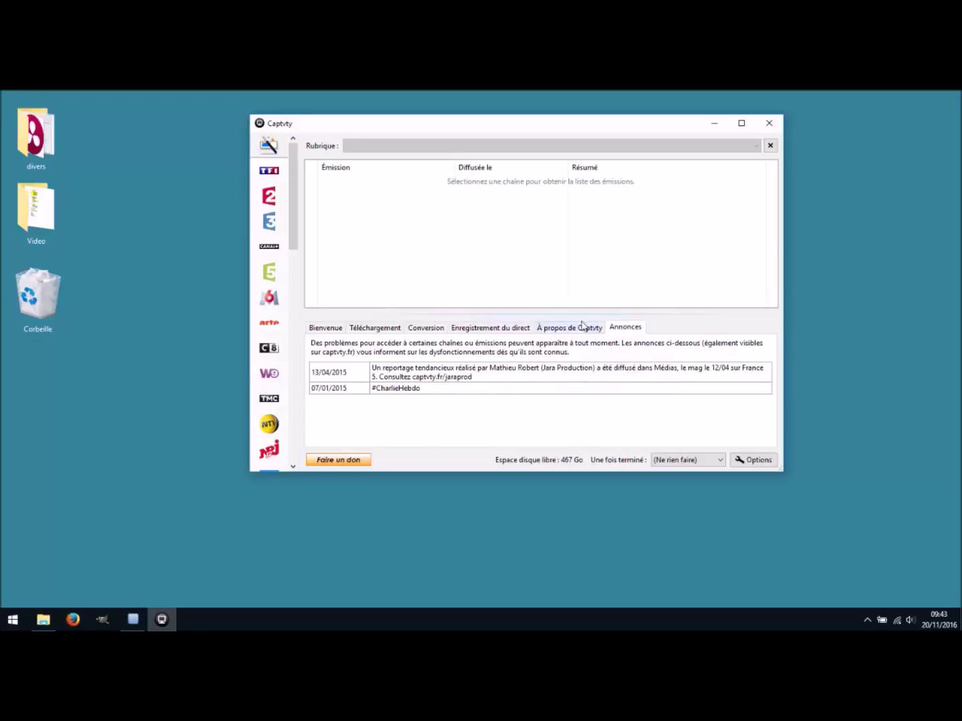
- Return to the Téléchargement section and load the catch-up programme list of France 2, followed by that of France 3
{"action": "left_click", "coordinate": [580, 328]}
{"action": "left_click", "coordinate": [488, 328]}
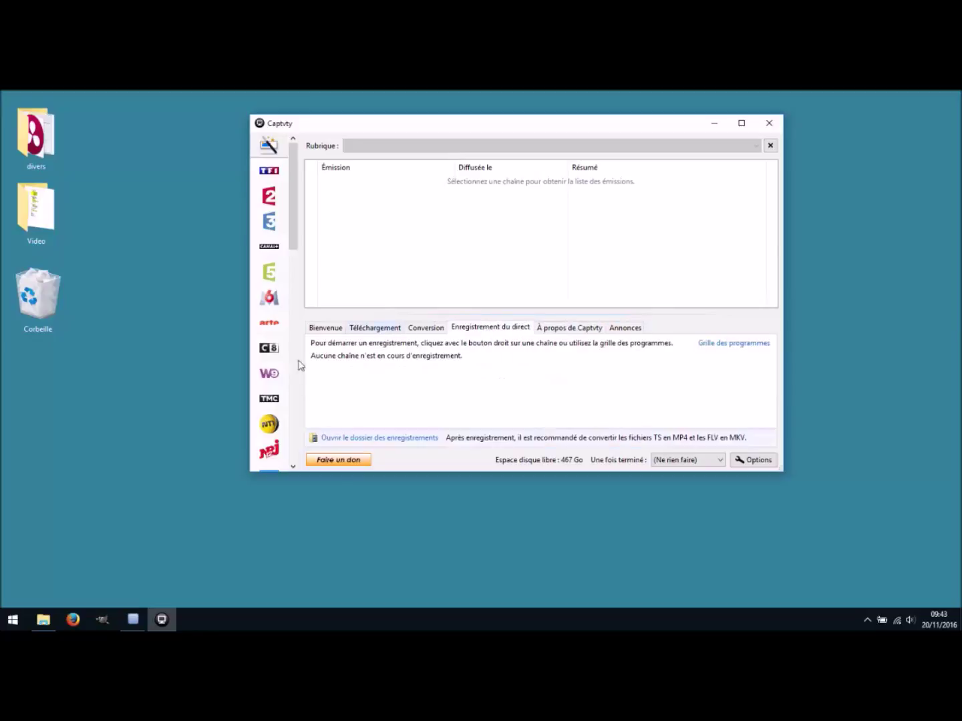
{"action": "left_click", "coordinate": [384, 328]}
{"action": "left_click", "coordinate": [269, 196]}
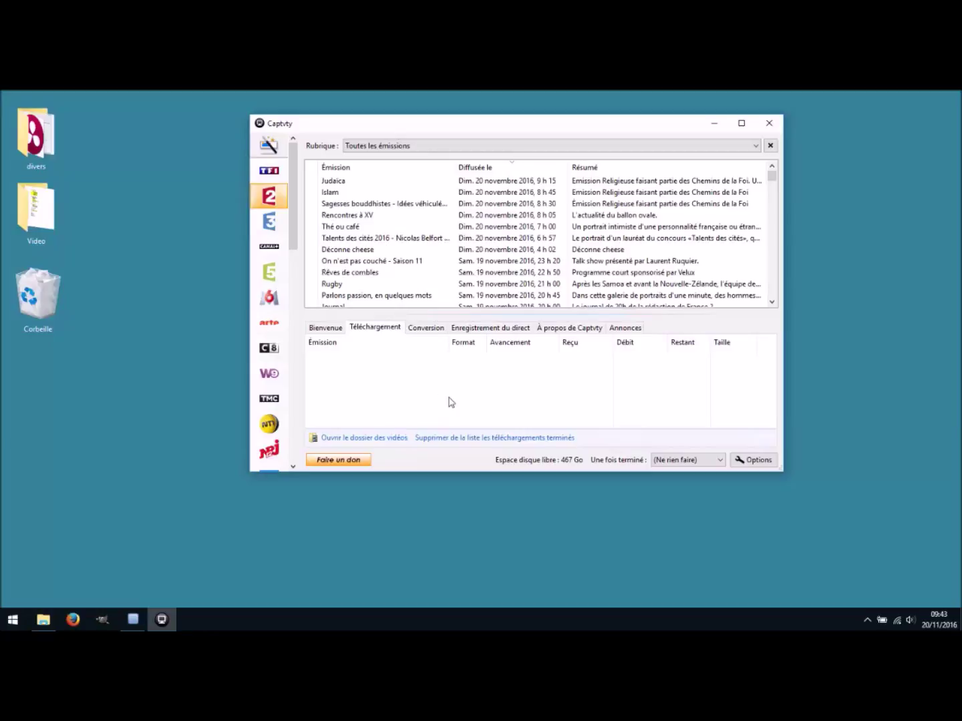
{"action": "left_click", "coordinate": [266, 198]}
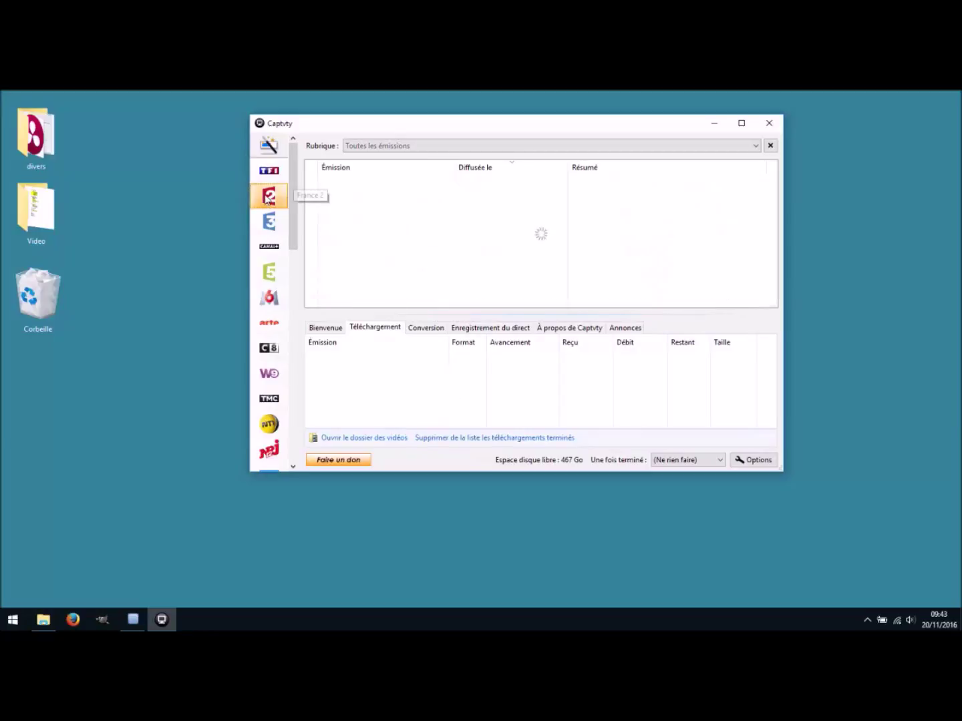
{"action": "left_click", "coordinate": [271, 229]}
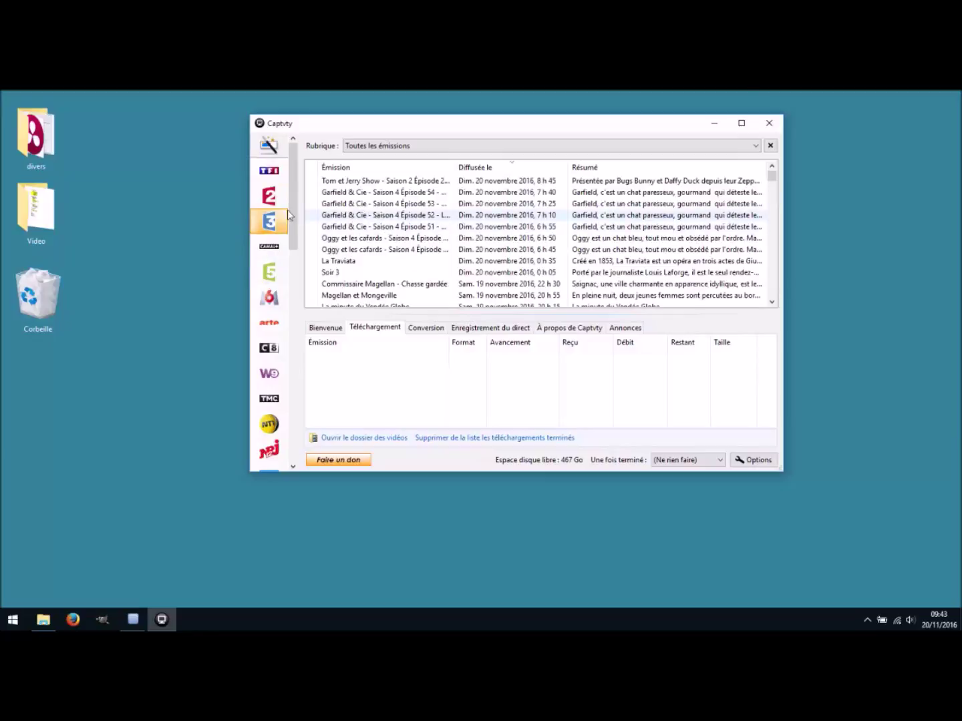
- Look through France 3's entire catch-up programme list down to the oldest broadcasts and return to the newest ones
{"action": "scroll", "coordinate": [423, 191], "scroll_direction": "down", "scroll_amount": 3}
{"action": "scroll", "coordinate": [424, 191], "scroll_direction": "down", "scroll_amount": 15}
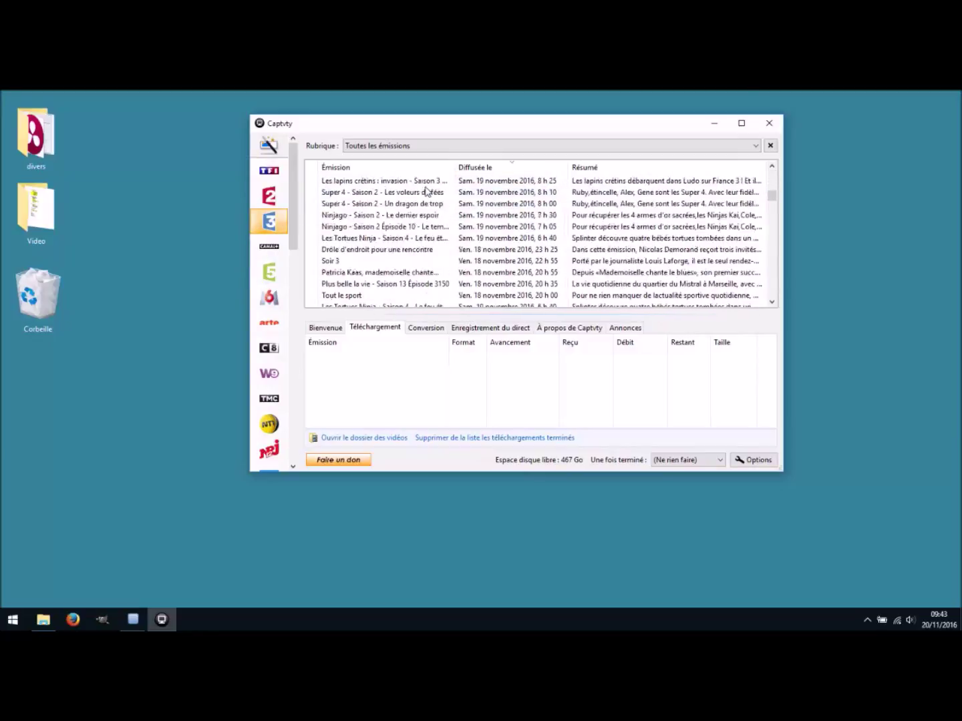
{"action": "scroll", "coordinate": [425, 191], "scroll_direction": "down", "scroll_amount": 15}
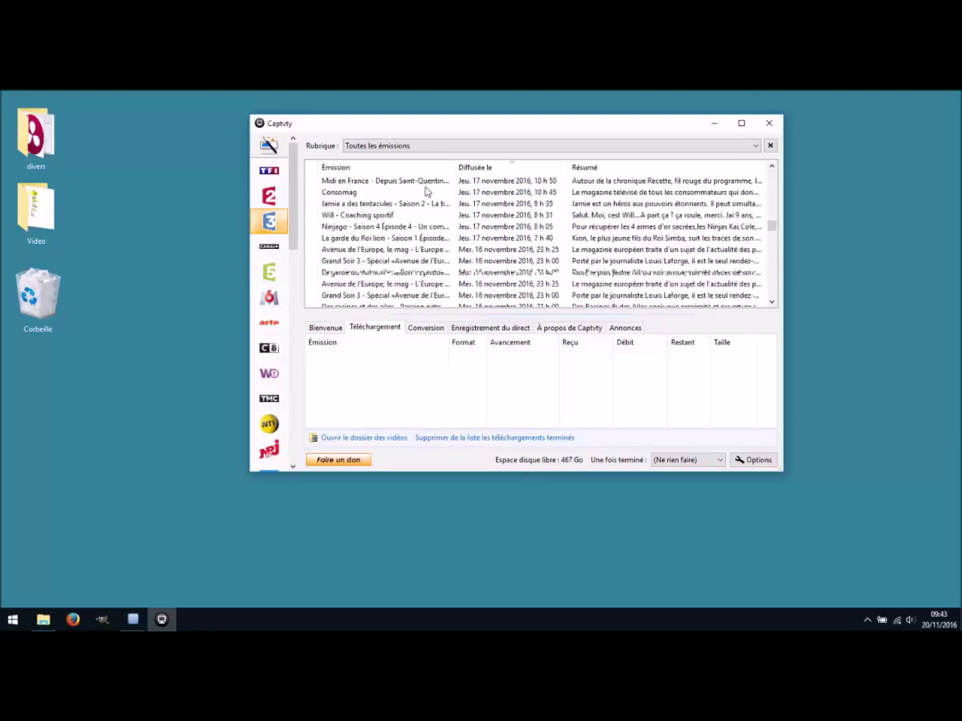
{"action": "scroll", "coordinate": [426, 190], "scroll_direction": "down", "scroll_amount": 12}
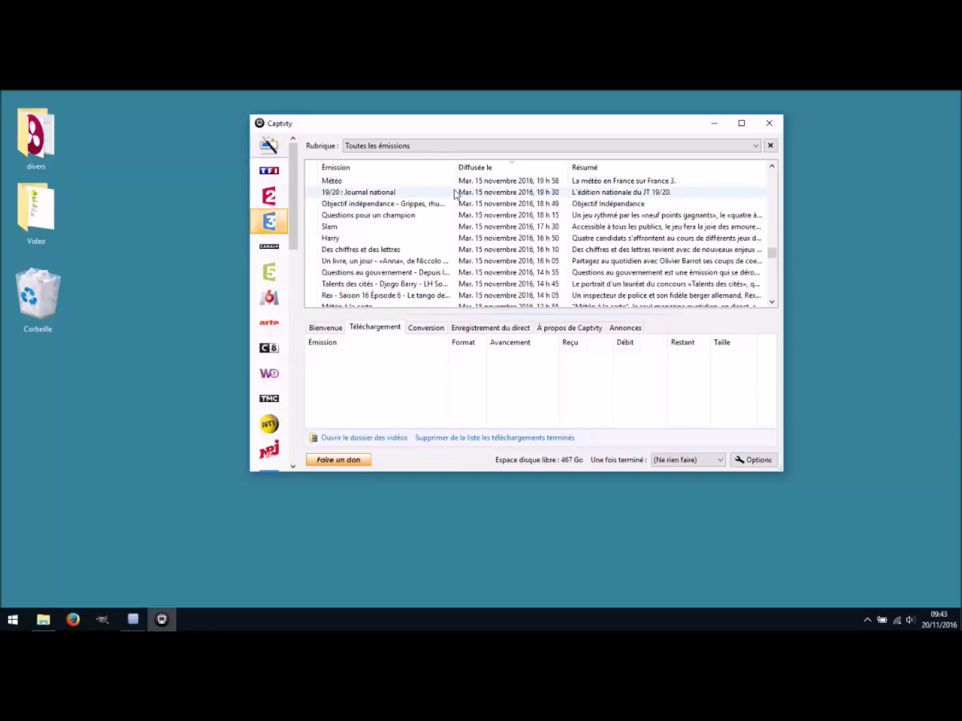
{"action": "scroll", "coordinate": [456, 219], "scroll_direction": "down", "scroll_amount": 15}
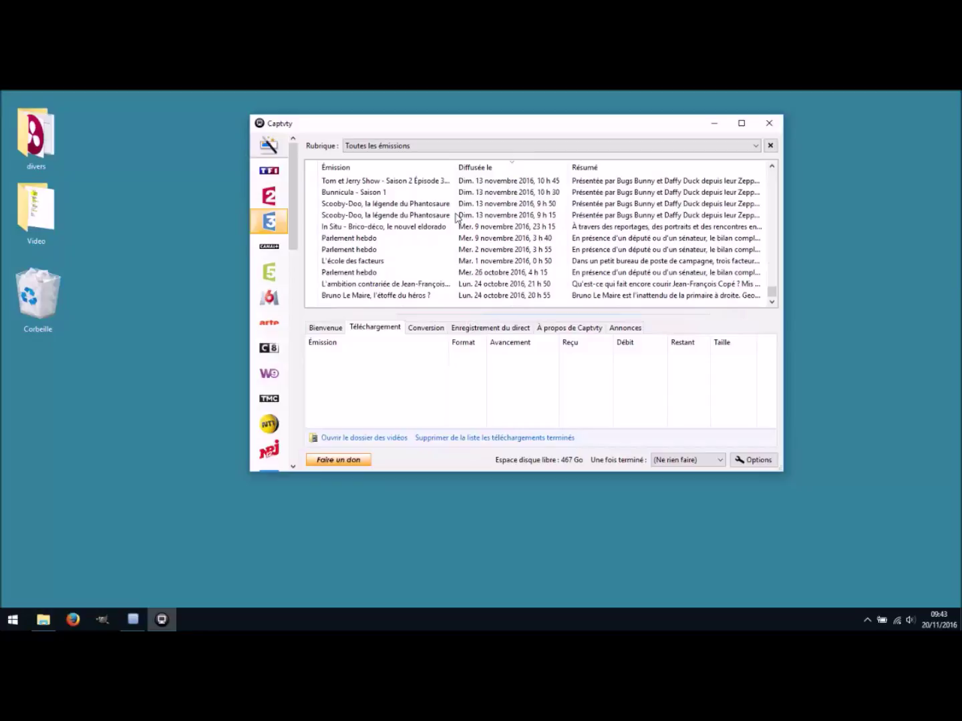
{"action": "scroll", "coordinate": [493, 294], "scroll_direction": "up", "scroll_amount": 15}
{"action": "scroll", "coordinate": [492, 297], "scroll_direction": "up", "scroll_amount": 3}
{"action": "scroll", "coordinate": [493, 298], "scroll_direction": "up", "scroll_amount": 15}
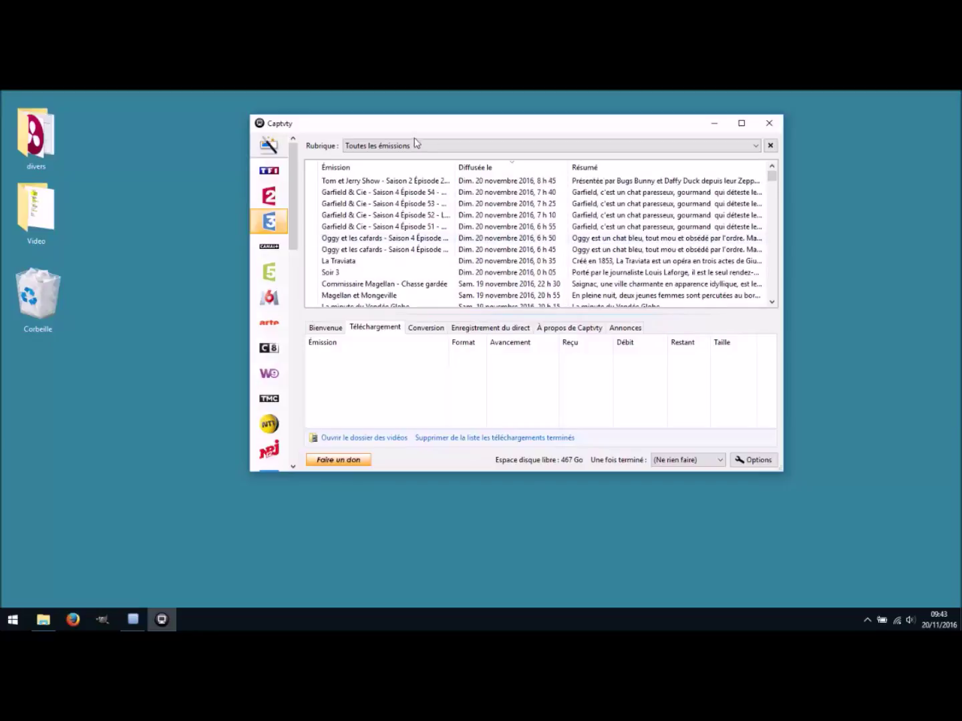
- Examine the oldest broadcast dates in France 3's programme list, return to the newest programmes, and shift the Captvty window slightly to the left
{"action": "scroll", "coordinate": [455, 180], "scroll_direction": "down", "scroll_amount": 12}
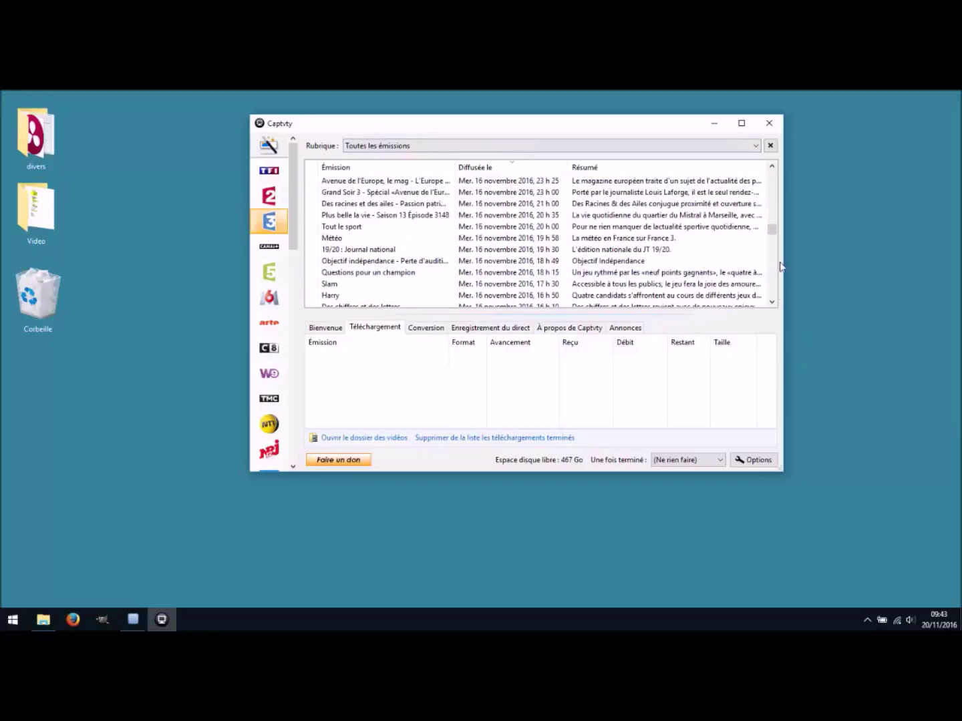
{"action": "left_click_drag", "start_coordinate": [778, 231], "coordinate": [782, 306]}
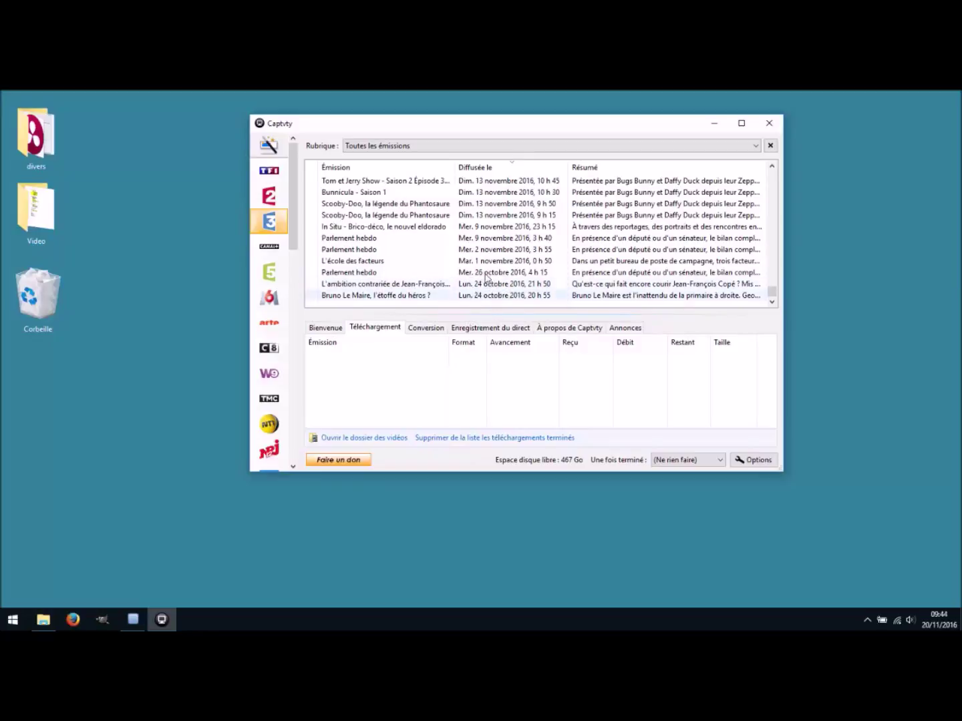
{"action": "scroll", "coordinate": [497, 274], "scroll_direction": "up", "scroll_amount": 1}
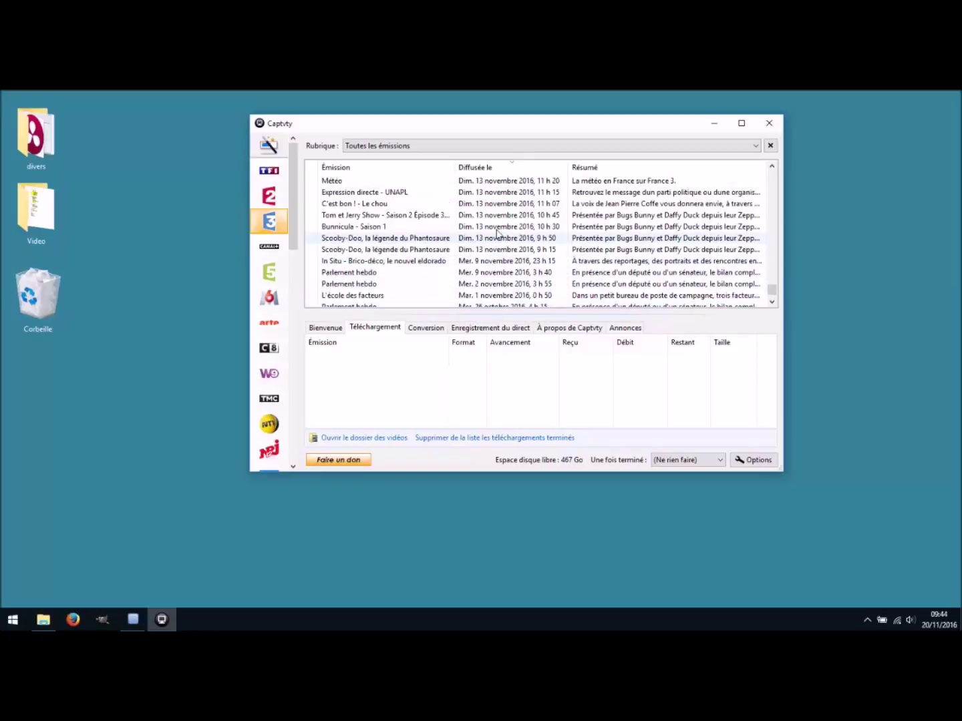
{"action": "scroll", "coordinate": [497, 235], "scroll_direction": "down", "scroll_amount": 1}
{"action": "scroll", "coordinate": [498, 249], "scroll_direction": "up", "scroll_amount": 1}
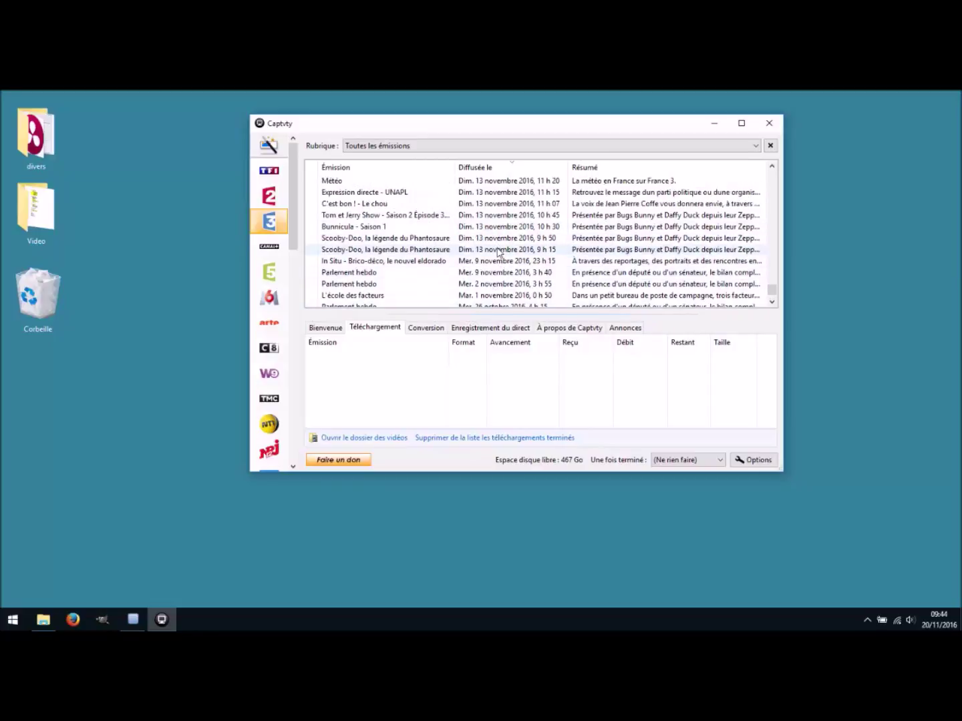
{"action": "scroll", "coordinate": [498, 244], "scroll_direction": "down", "scroll_amount": 1}
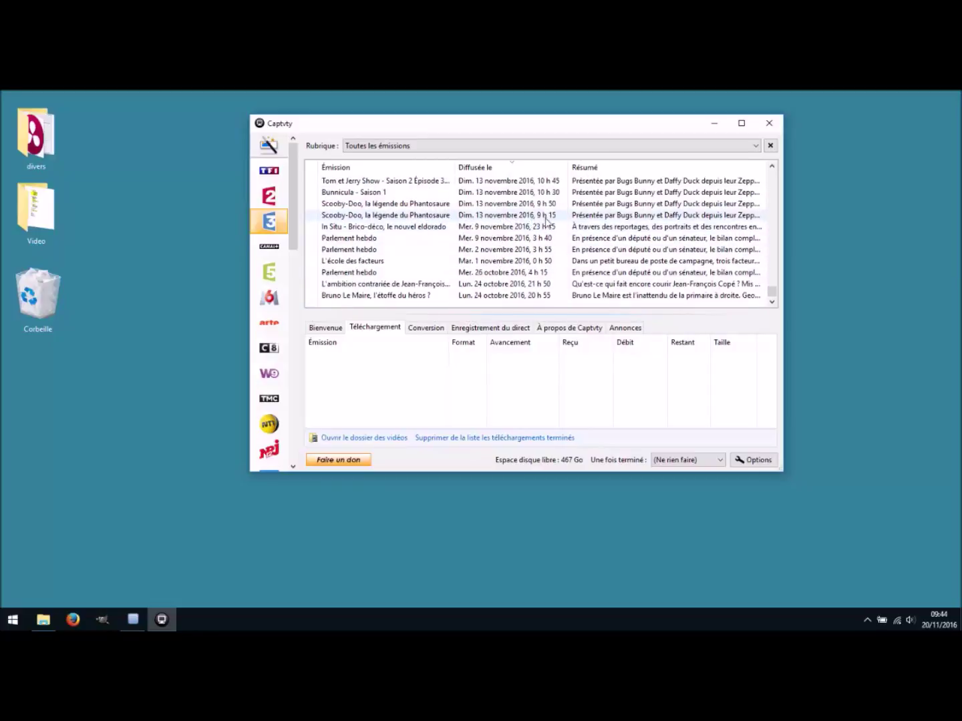
{"action": "scroll", "coordinate": [521, 231], "scroll_direction": "up", "scroll_amount": 10}
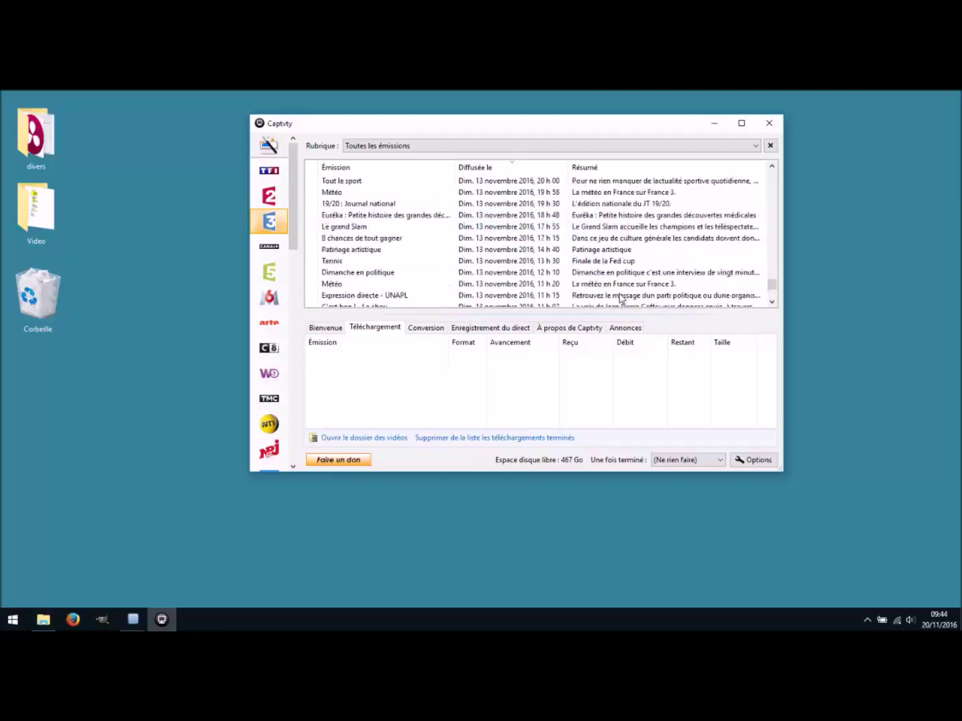
{"action": "scroll", "coordinate": [588, 278], "scroll_direction": "up", "scroll_amount": 15}
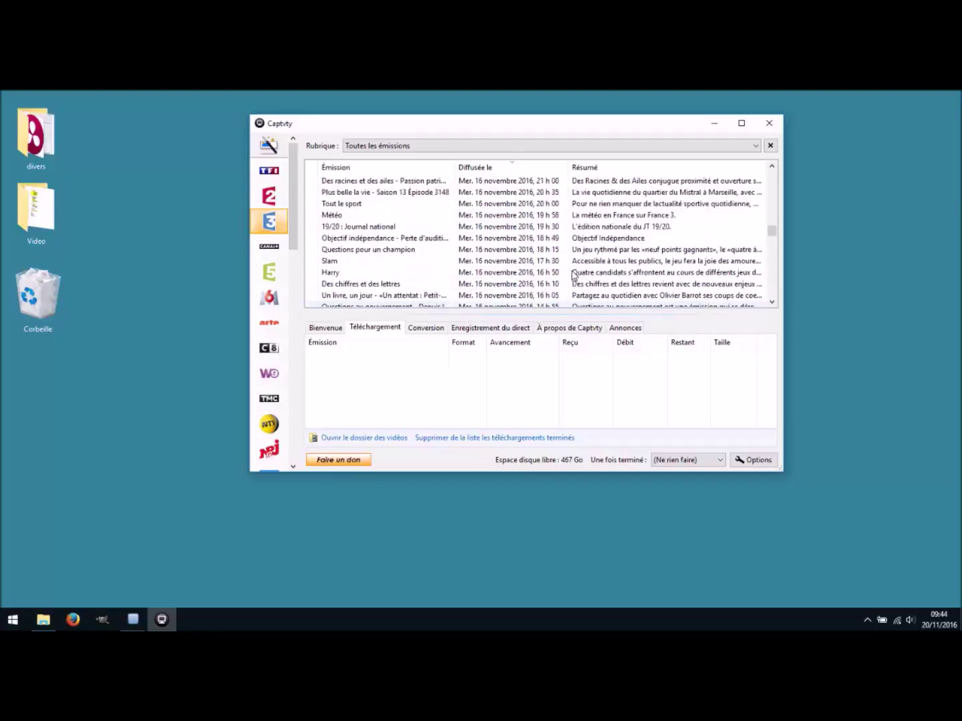
{"action": "scroll", "coordinate": [580, 274], "scroll_direction": "up", "scroll_amount": 8}
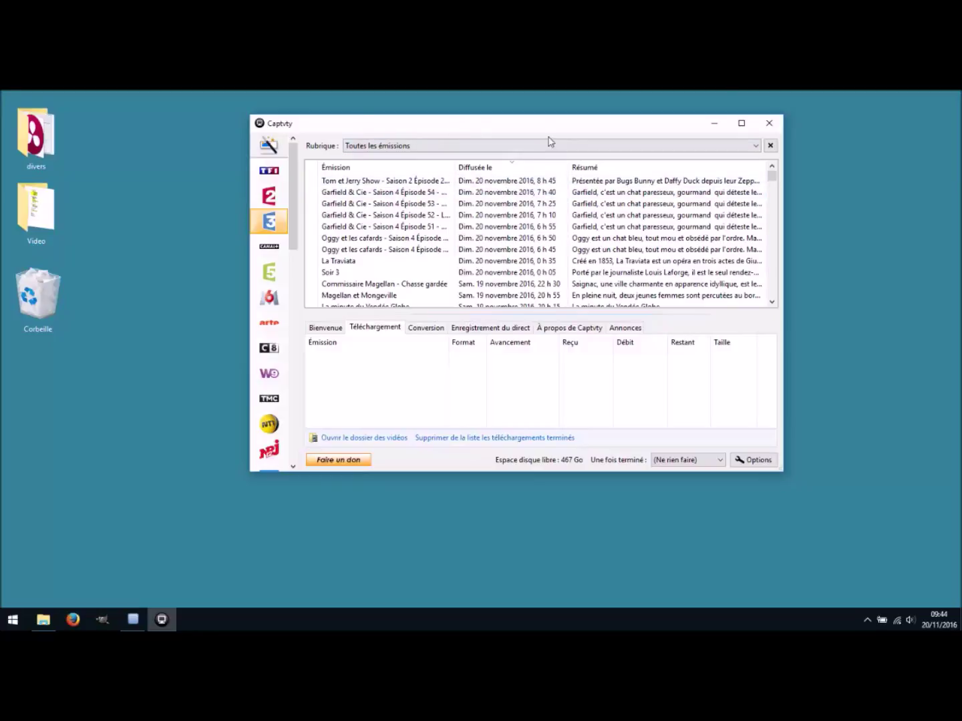
{"action": "left_click_drag", "start_coordinate": [549, 135], "coordinate": [541, 136]}
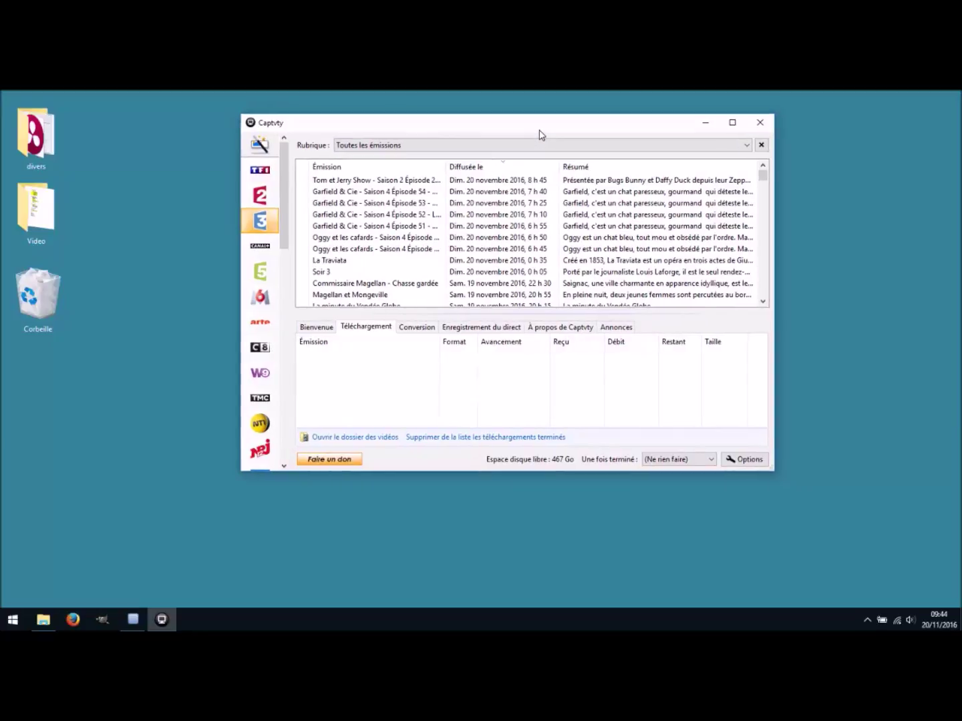